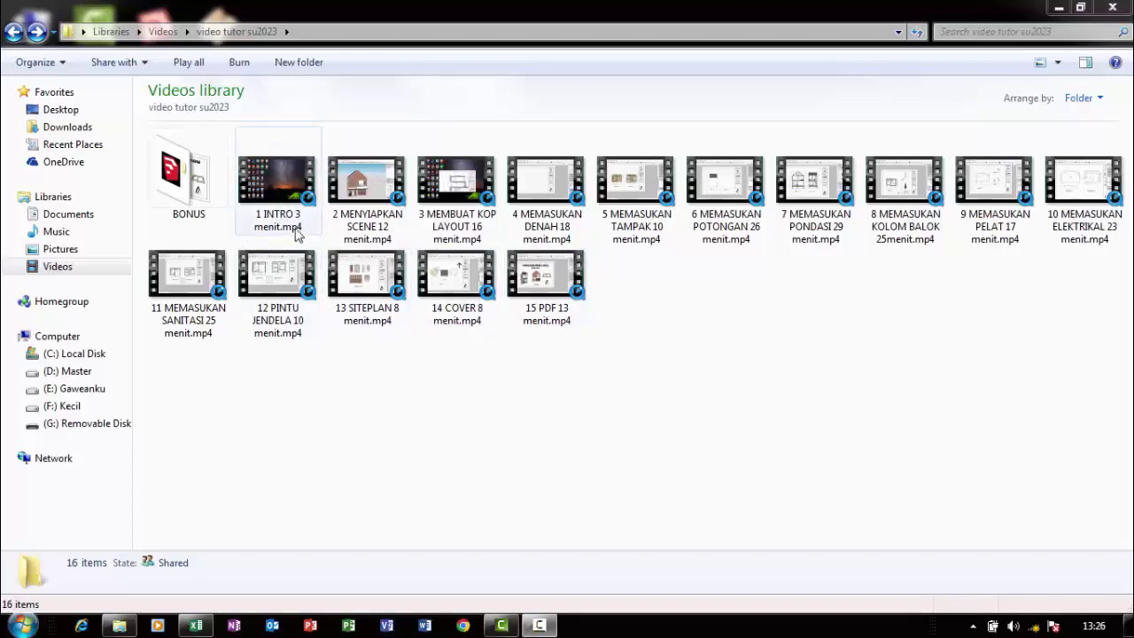
- Select the 1 INTRO, 2 MENYIAPKAN SCENE and 3 MEMBUAT KOP LAYOUT videos to view their details
left_click(292, 192)
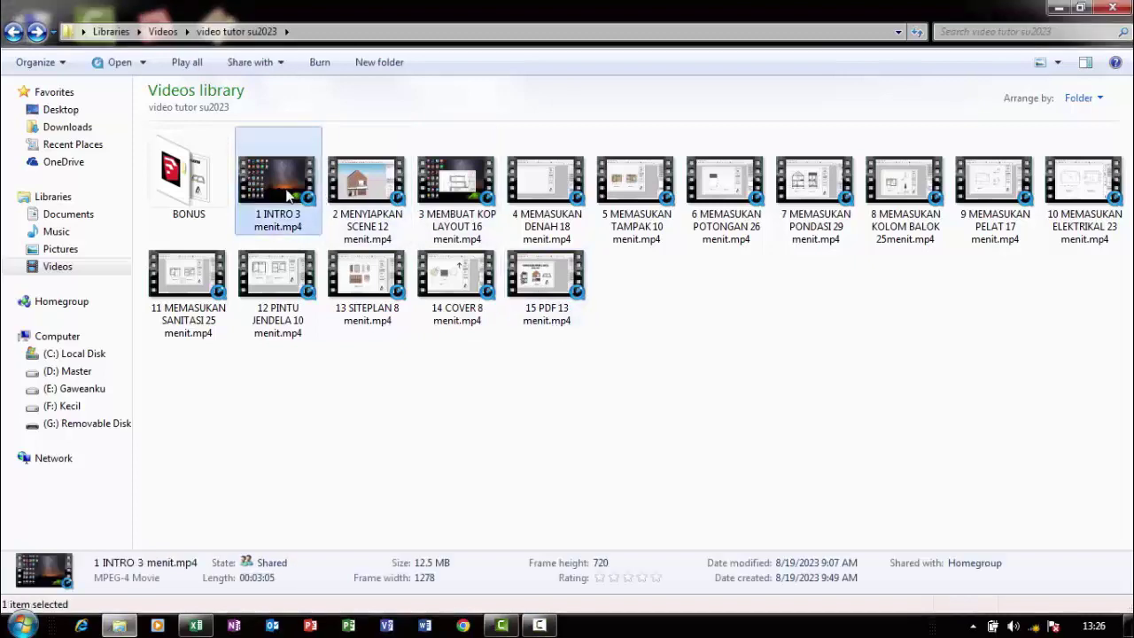
left_click(333, 220)
left_click(299, 229)
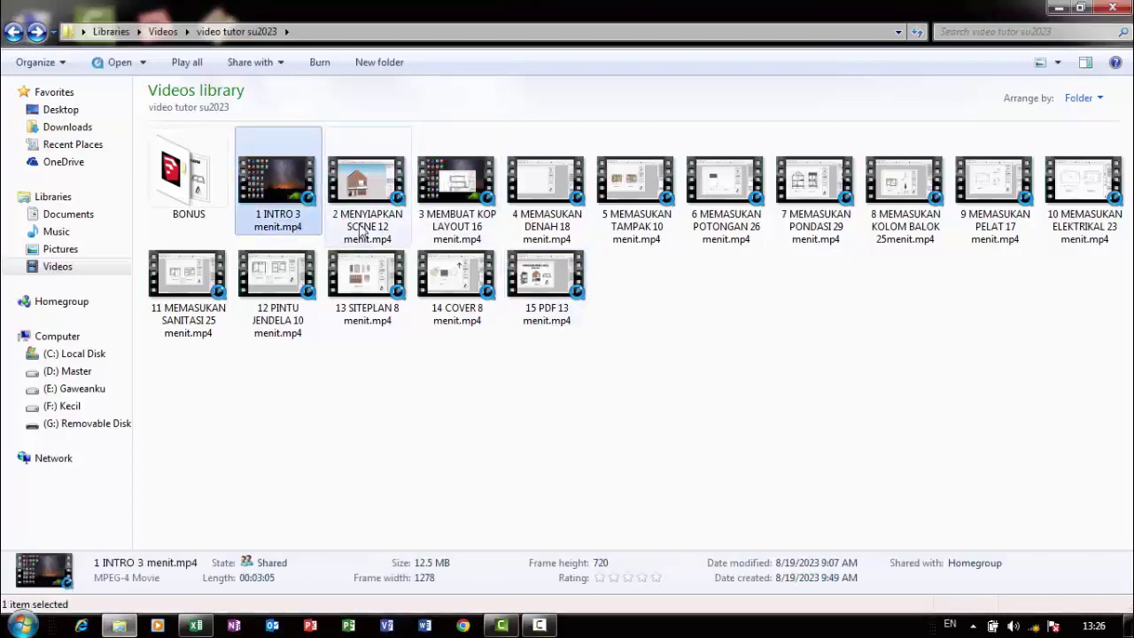
left_click(360, 227)
left_click(370, 224)
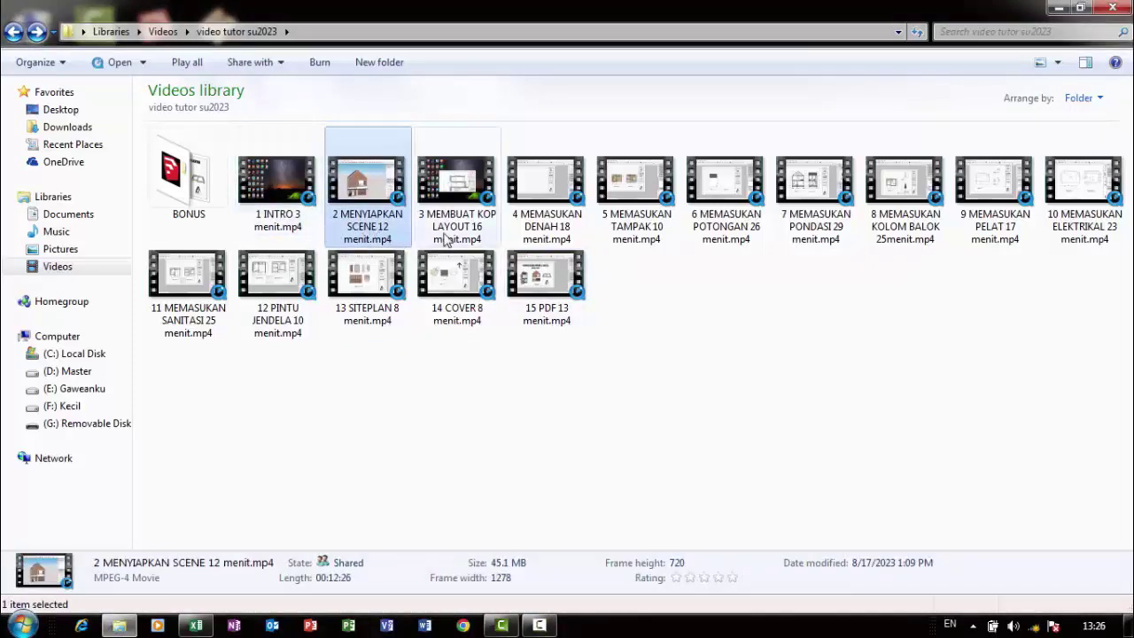
left_click(447, 216)
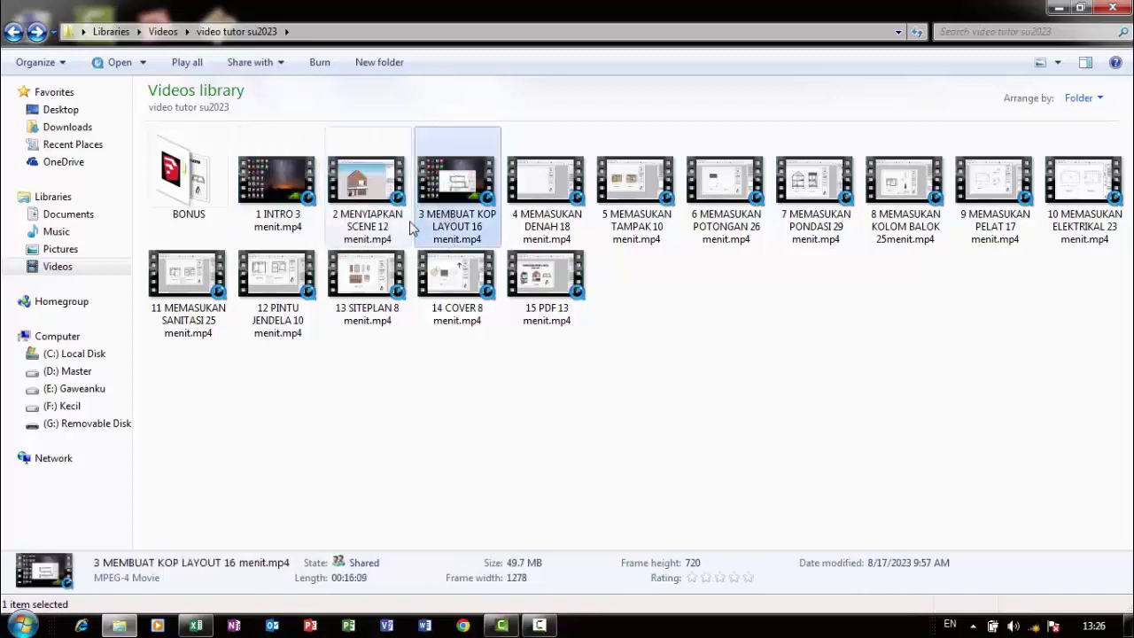
left_click(284, 223)
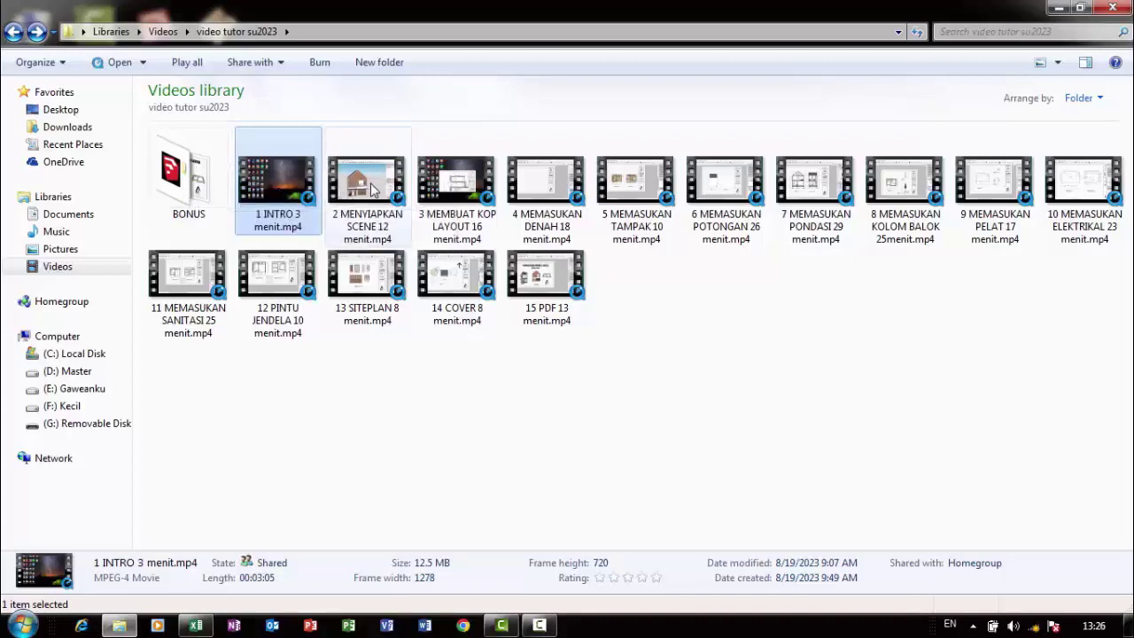
- Open the BONUS folder inside video tutor su2023
double_click(205, 192)
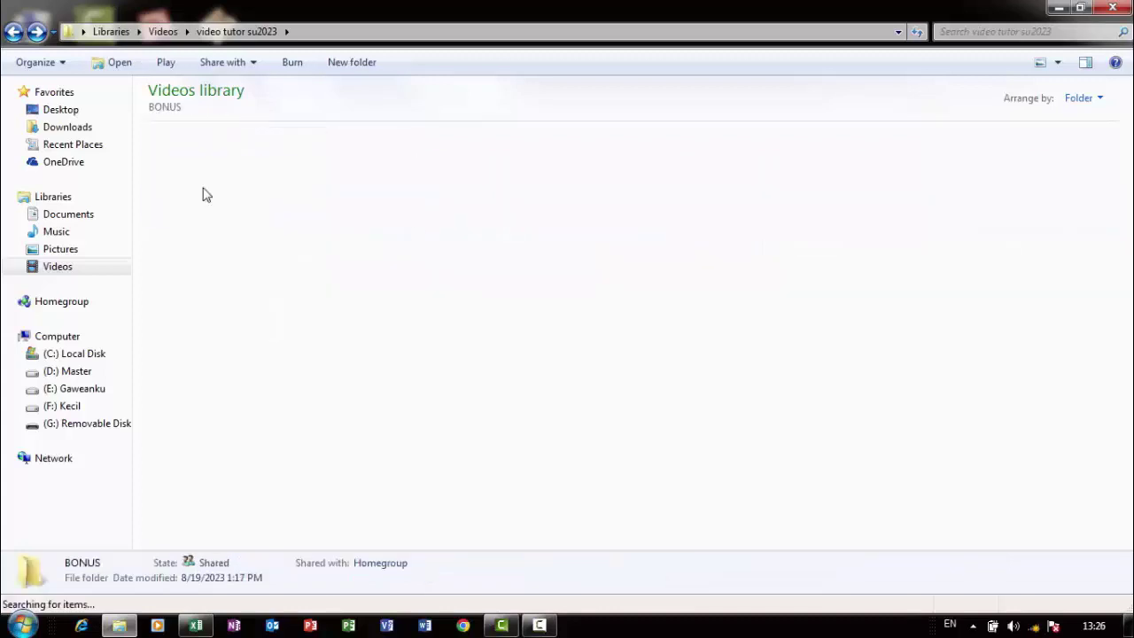
left_click(457, 223)
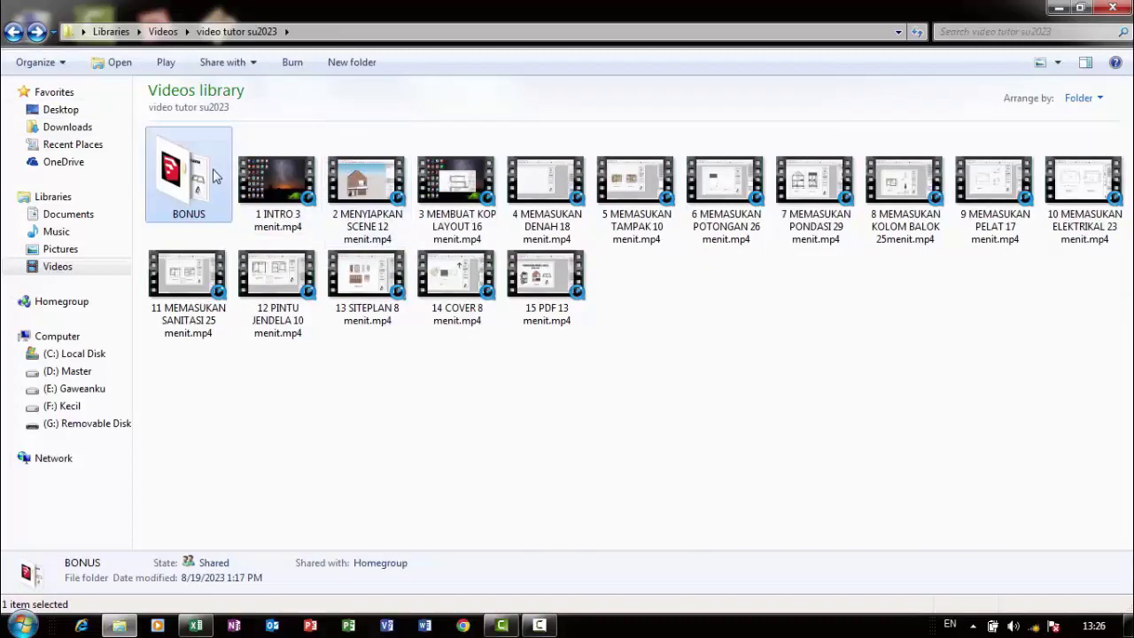
double_click(215, 174)
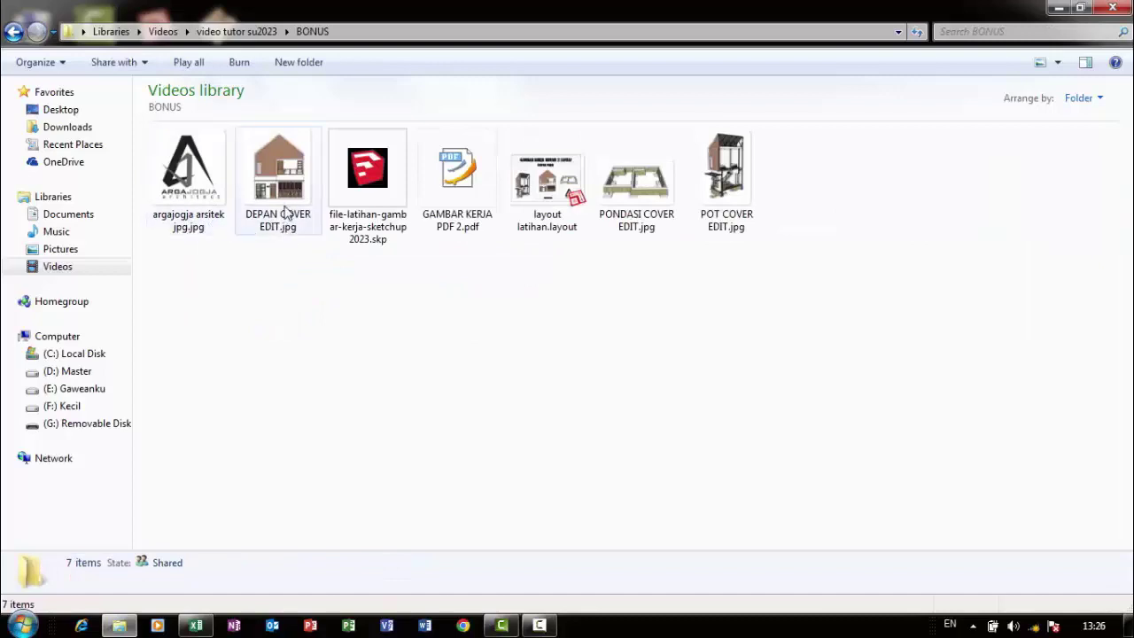
- Check the details of the BONUS files, then open GAMBAR KERJA PDF 2.pdf in Foxit Reader
left_click(288, 172)
left_click(640, 202)
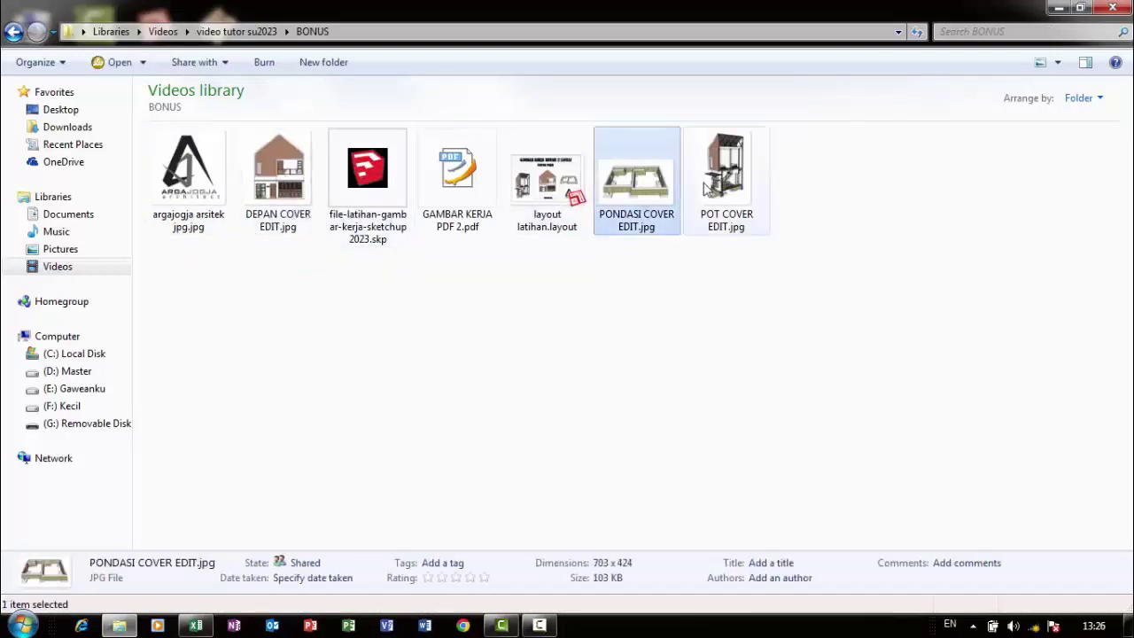
left_click(713, 188)
left_click(526, 229)
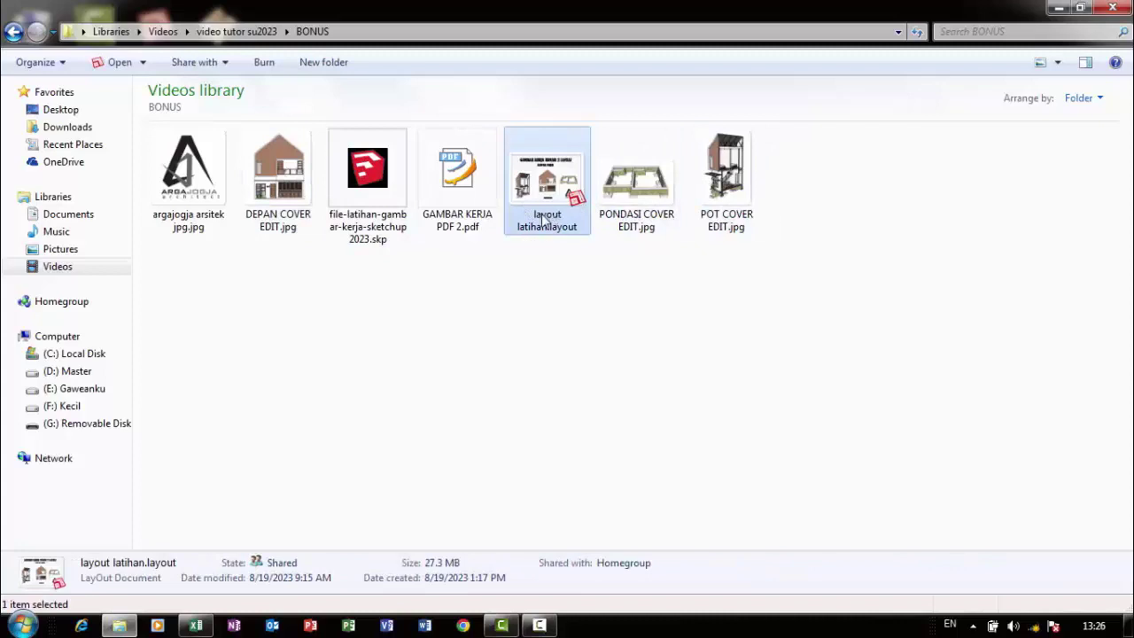
left_click(356, 220)
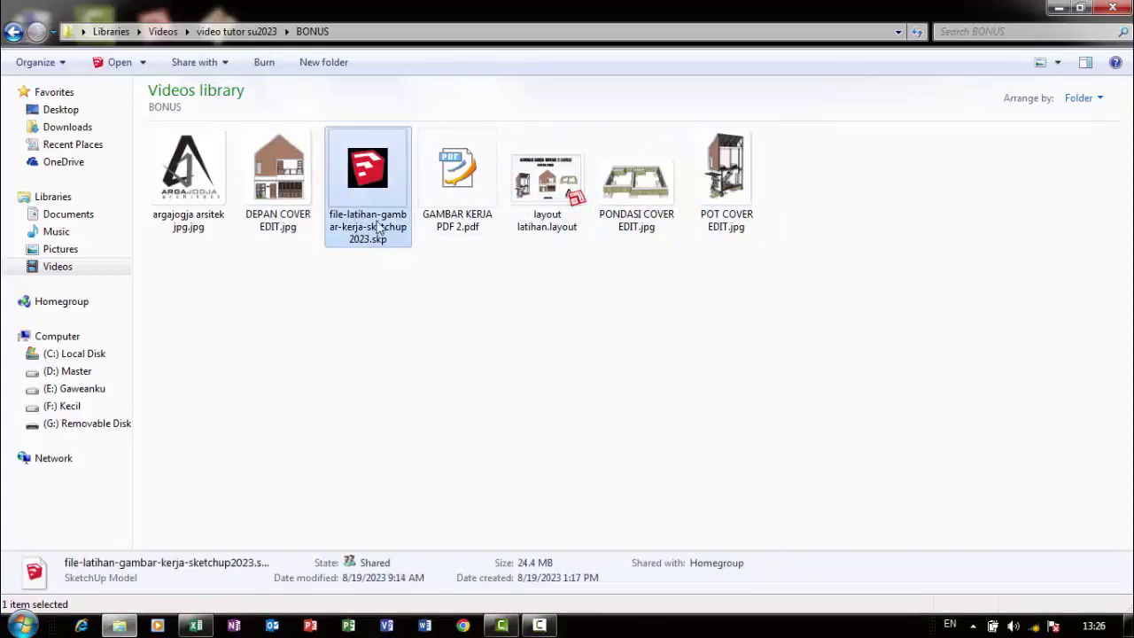
left_click(472, 197)
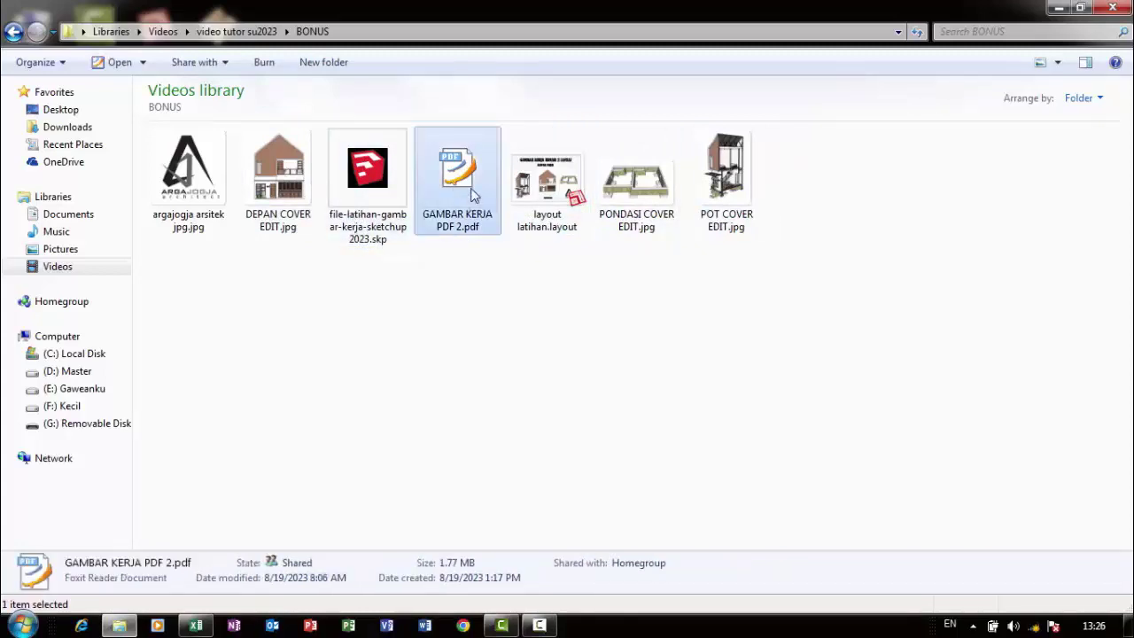
double_click(472, 197)
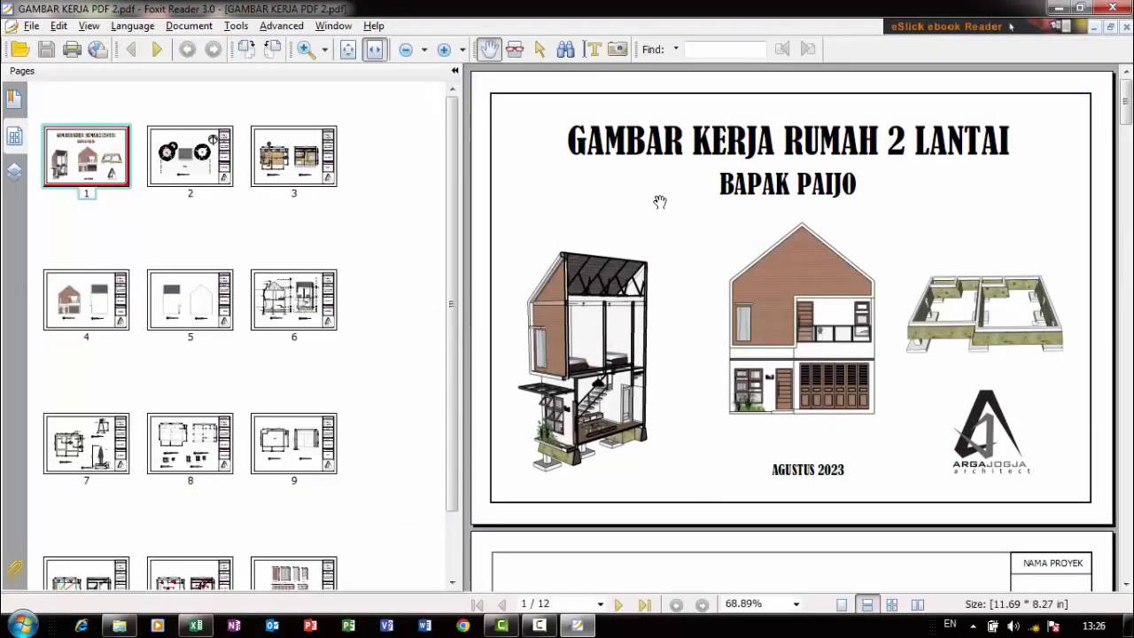
scroll(660, 204, "down", 5)
scroll(664, 214, "down", 5)
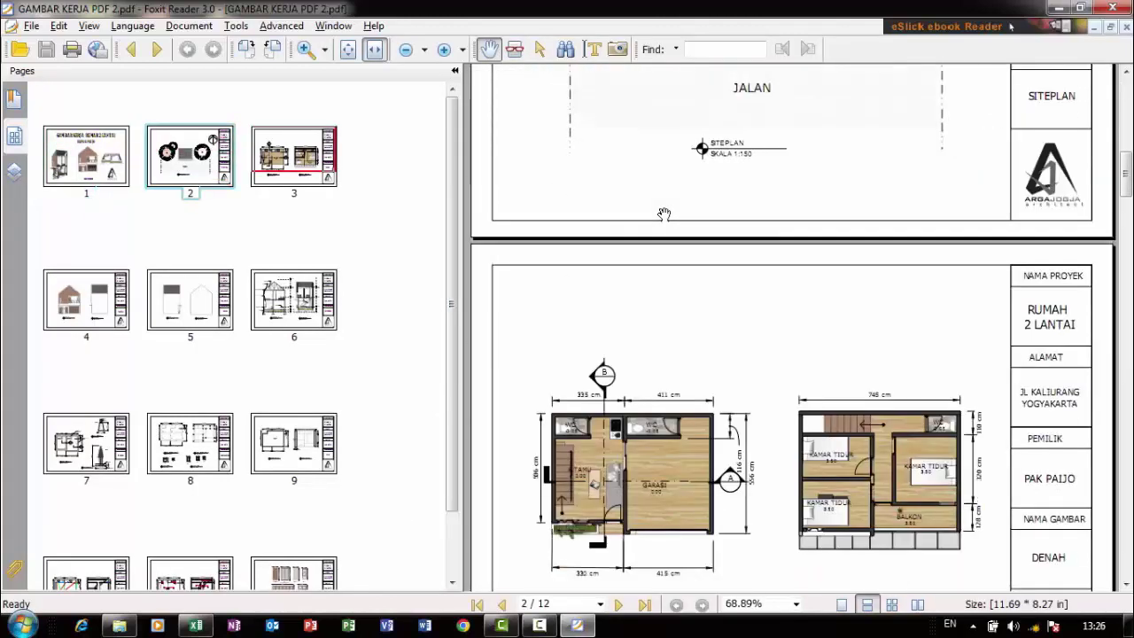
scroll(665, 214, "down", 5)
scroll(665, 215, "down", 4)
scroll(664, 215, "down", 3)
scroll(664, 214, "down", 2)
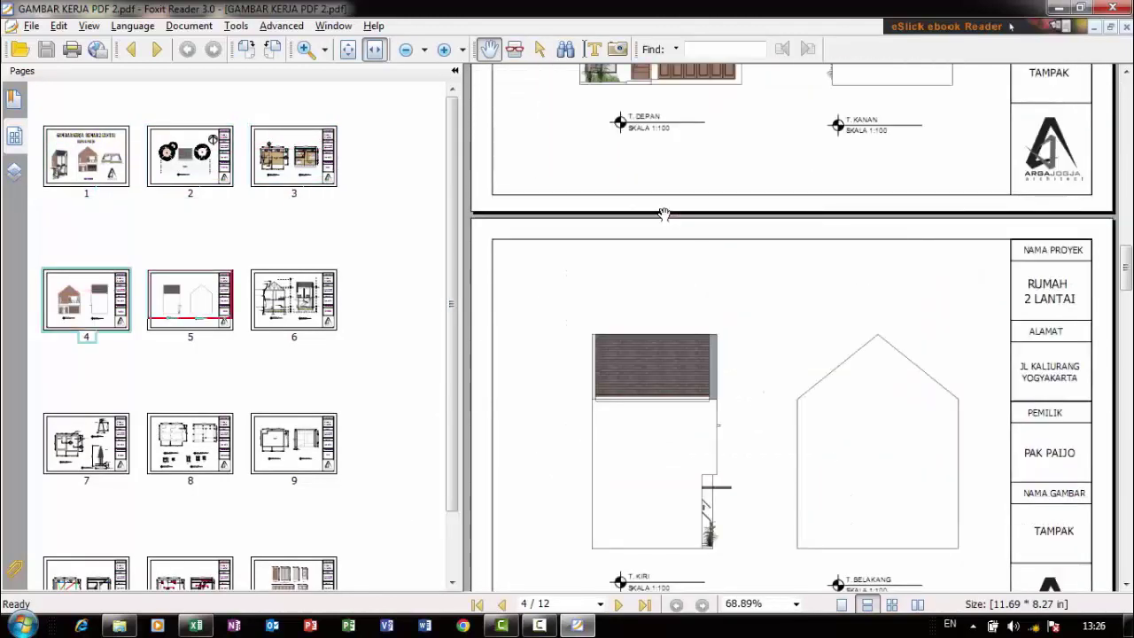
scroll(715, 480, "down", 7)
scroll(716, 481, "down", 7)
mouse_move(1118, 347)
left_mouse_down()
mouse_move(1121, 571)
mouse_move(1107, 130)
left_mouse_up()
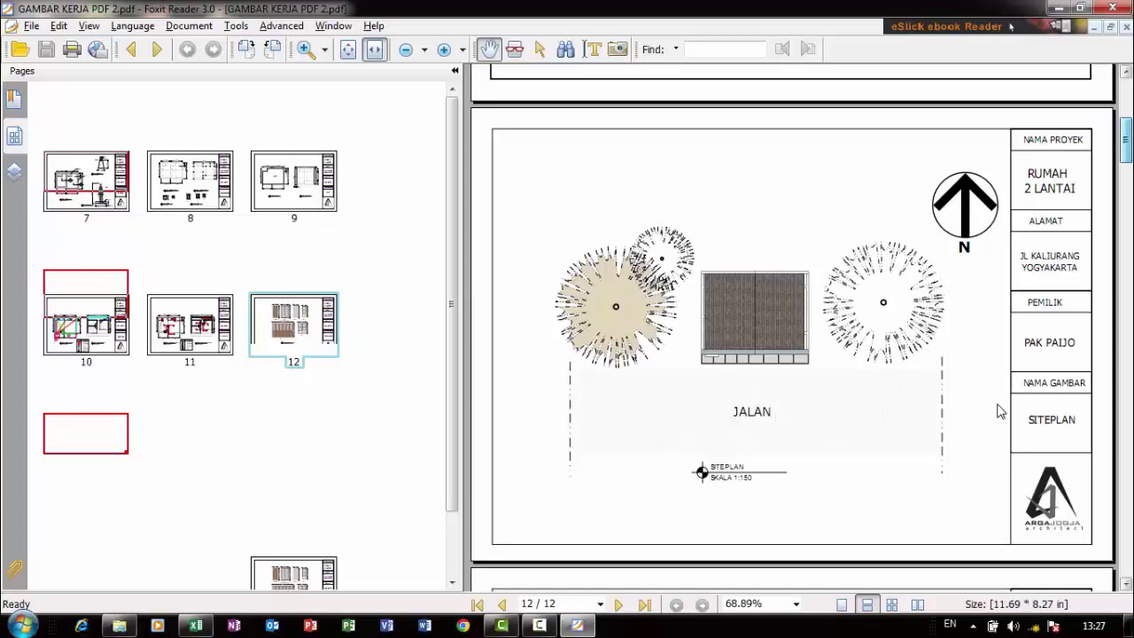
scroll(899, 425, "up", 2)
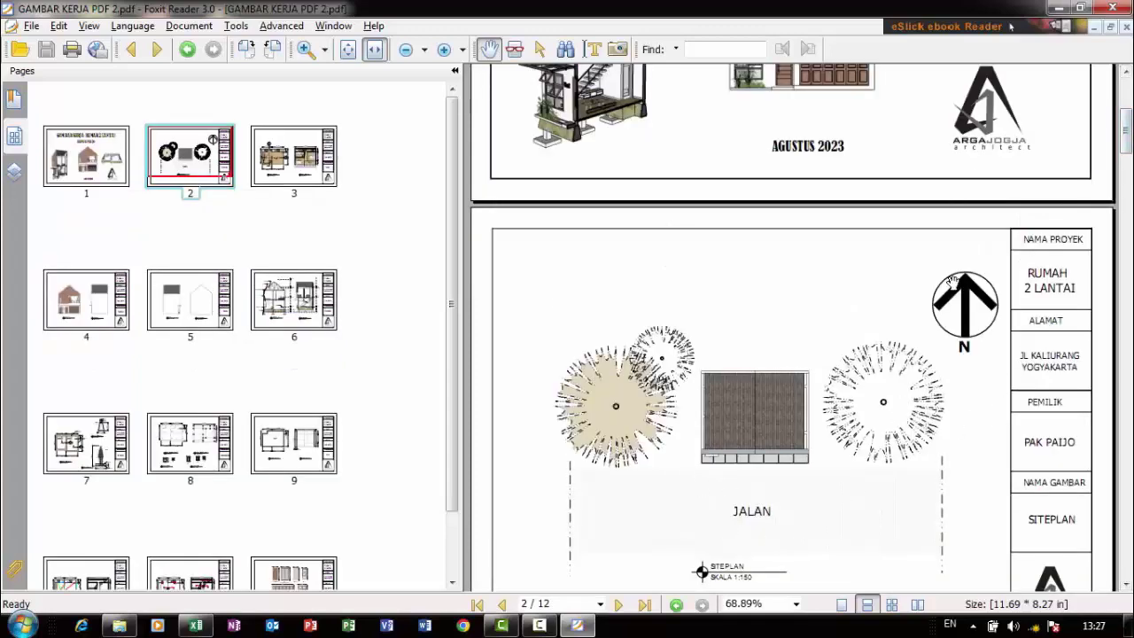
scroll(965, 270, "up", 3)
scroll(666, 258, "up", 3)
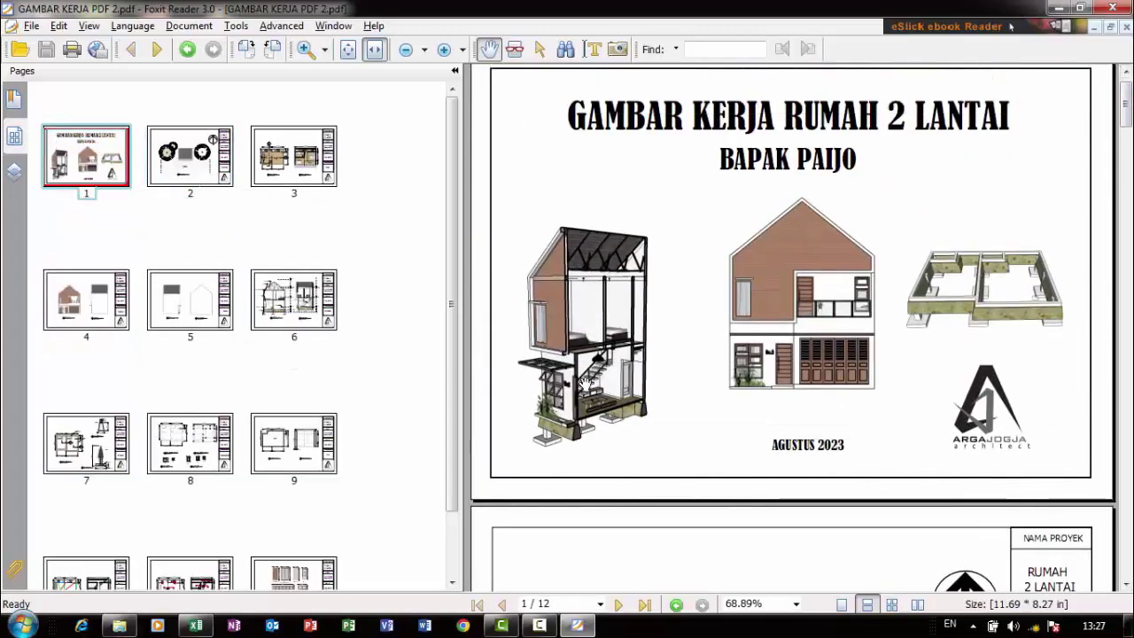
scroll(972, 273, "down", 2)
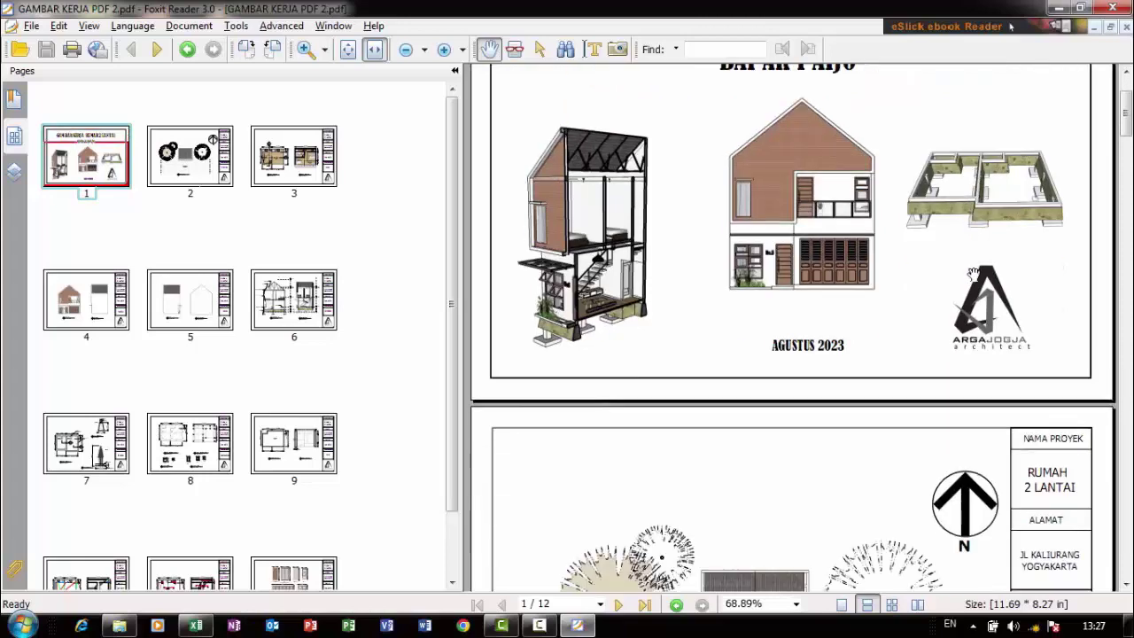
scroll(973, 273, "up", 2)
scroll(973, 273, "up", 1)
scroll(1022, 159, "down", 3)
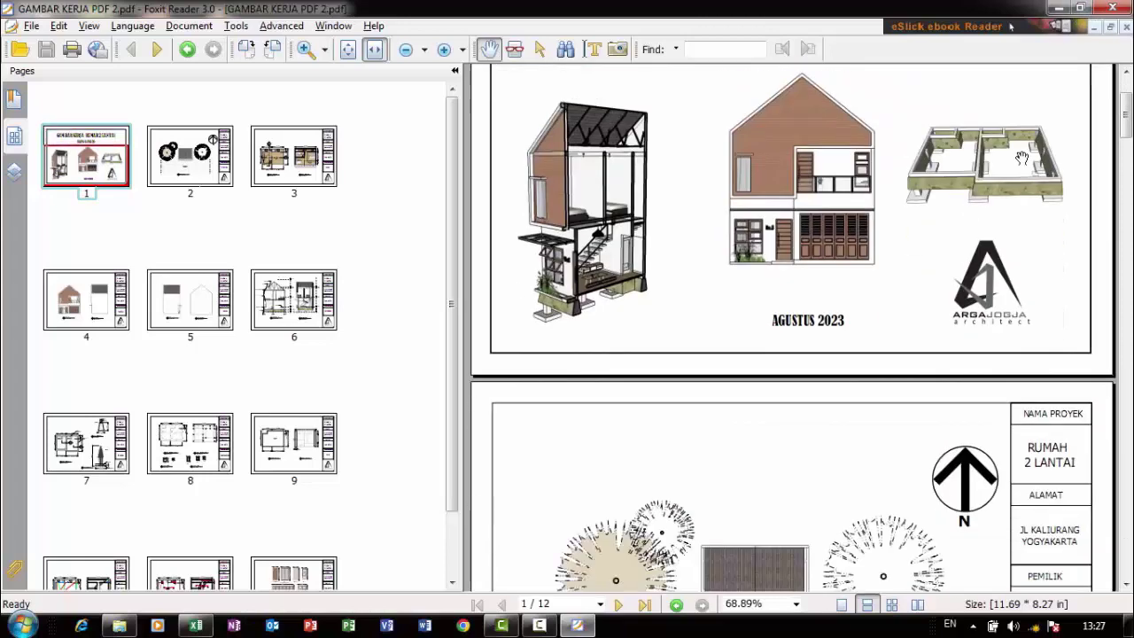
scroll(1020, 156, "up", 2)
scroll(1014, 164, "up", 1)
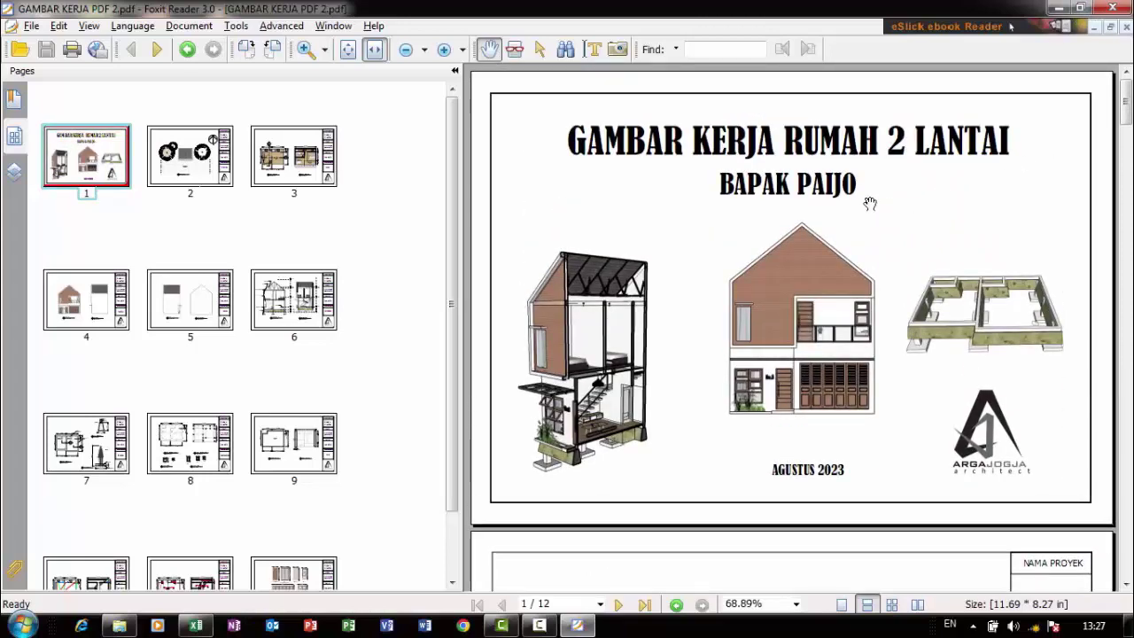
scroll(873, 203, "down", 4)
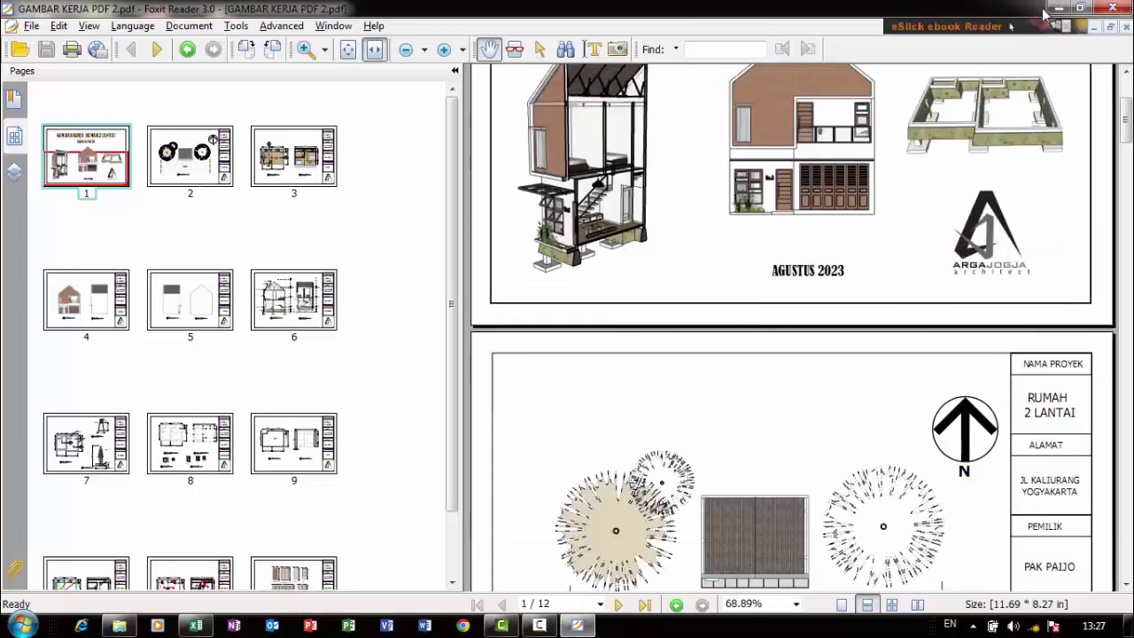
left_click(1114, 9)
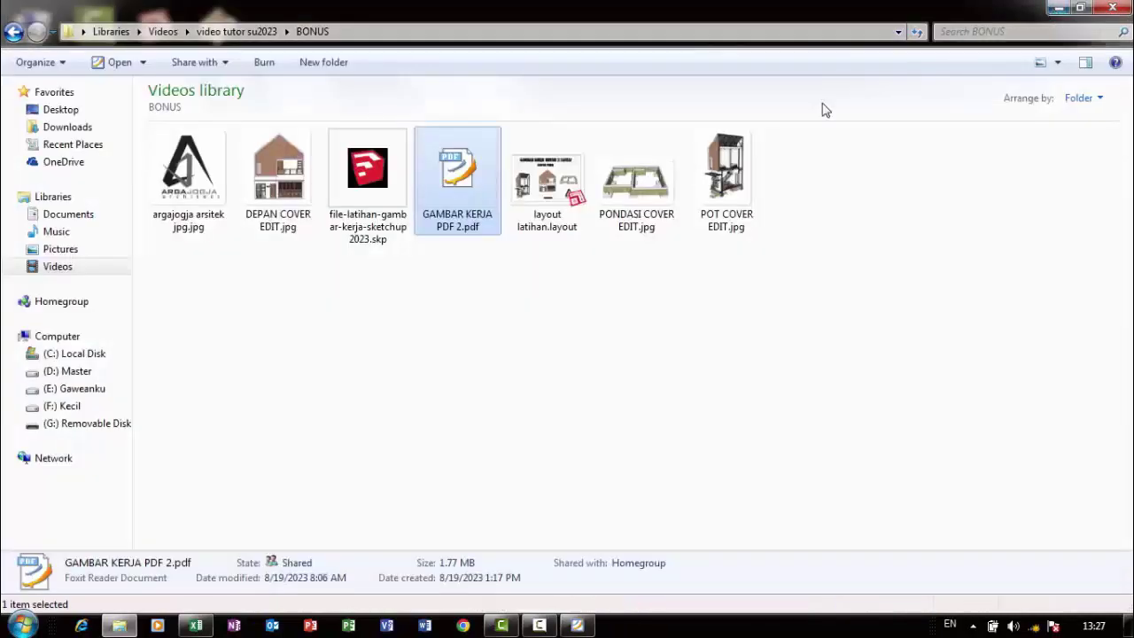
left_click(13, 31)
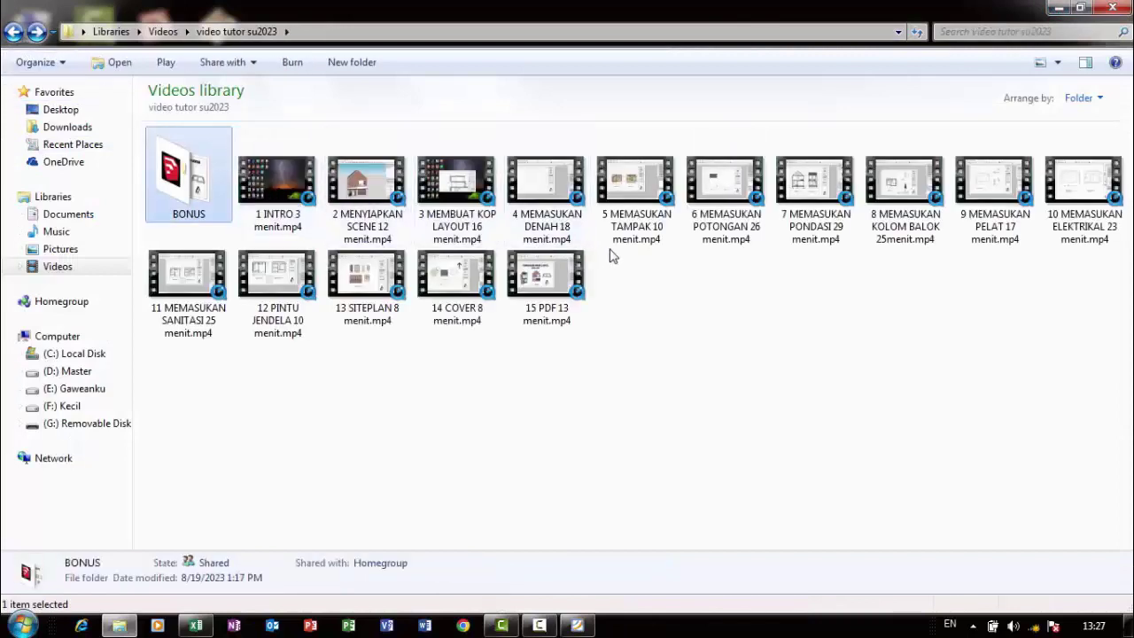
left_click(375, 241)
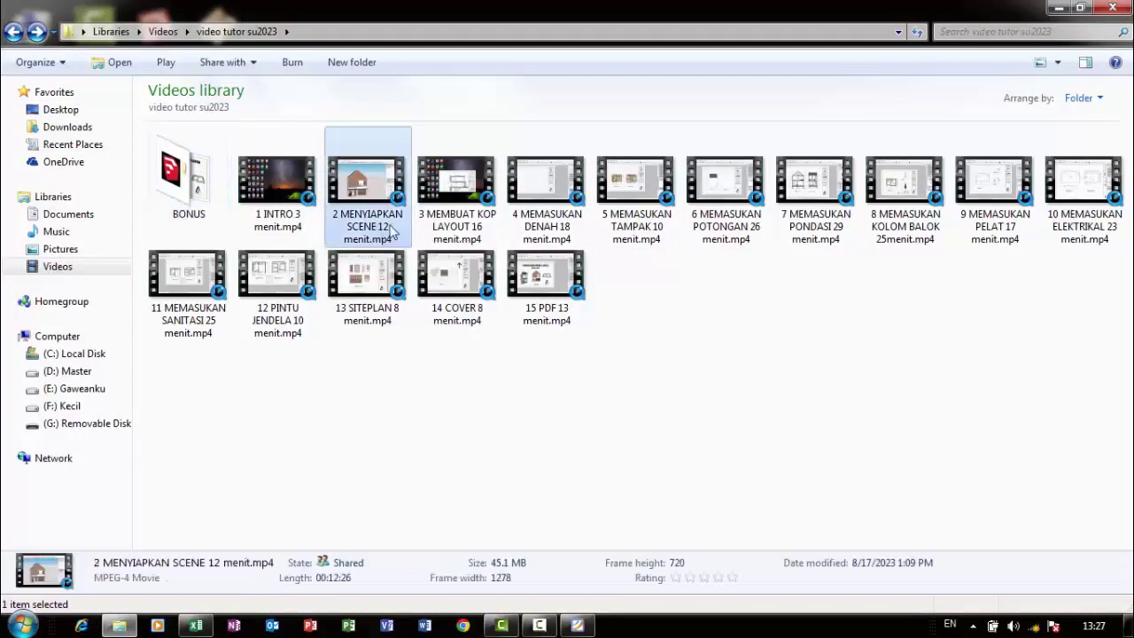
left_click(440, 232)
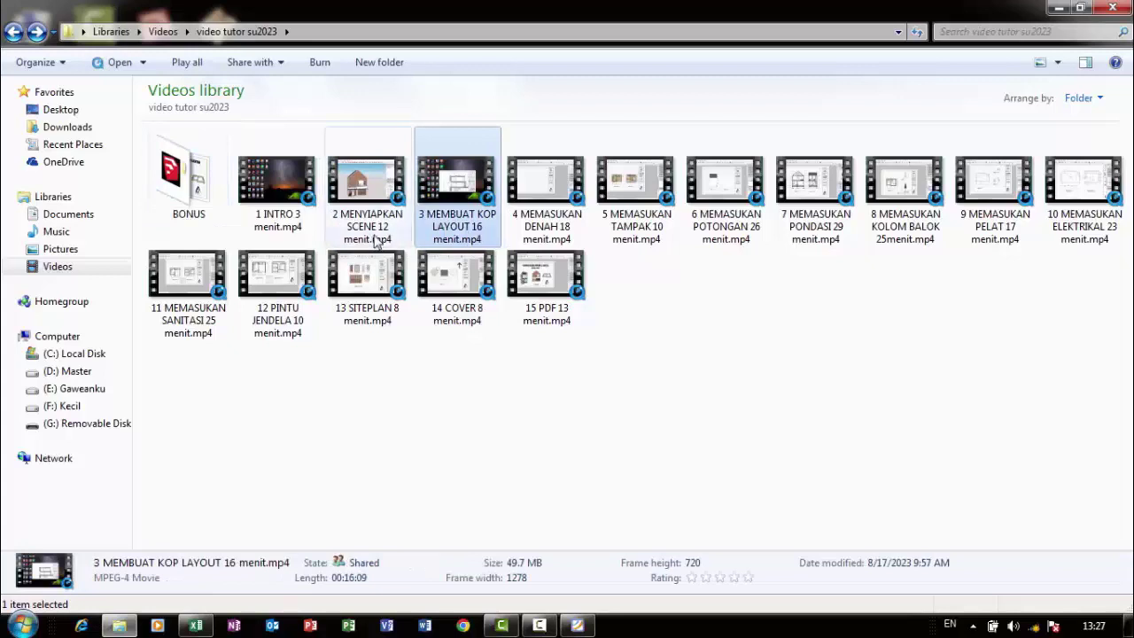
left_click(376, 241)
left_click(451, 236)
left_click(534, 232)
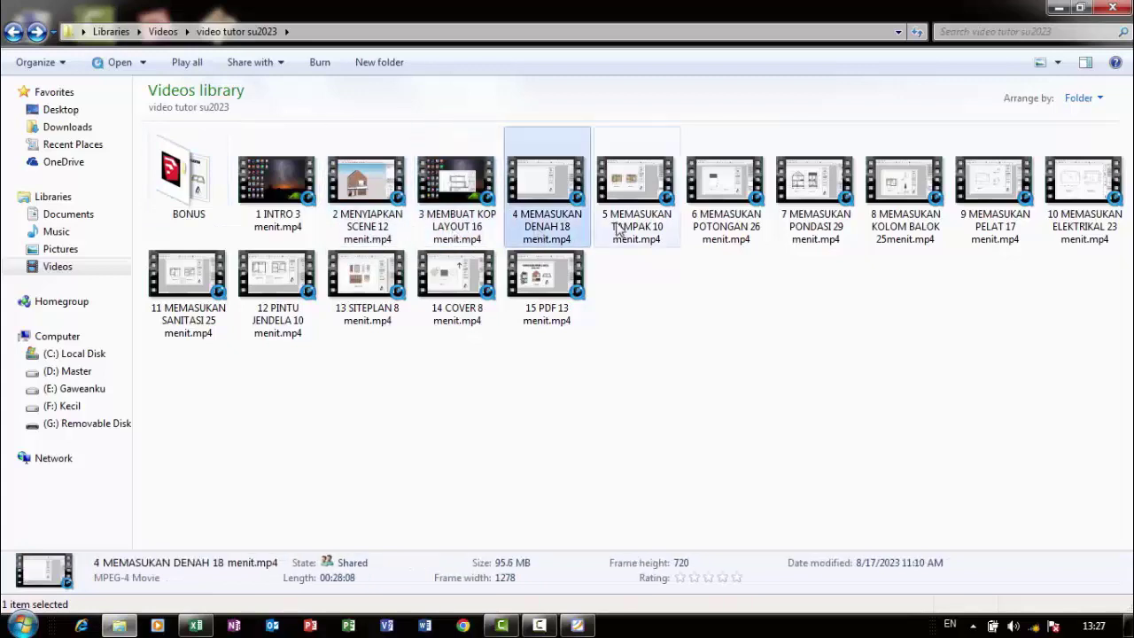
left_click(617, 230)
left_click(704, 230)
left_click(792, 235)
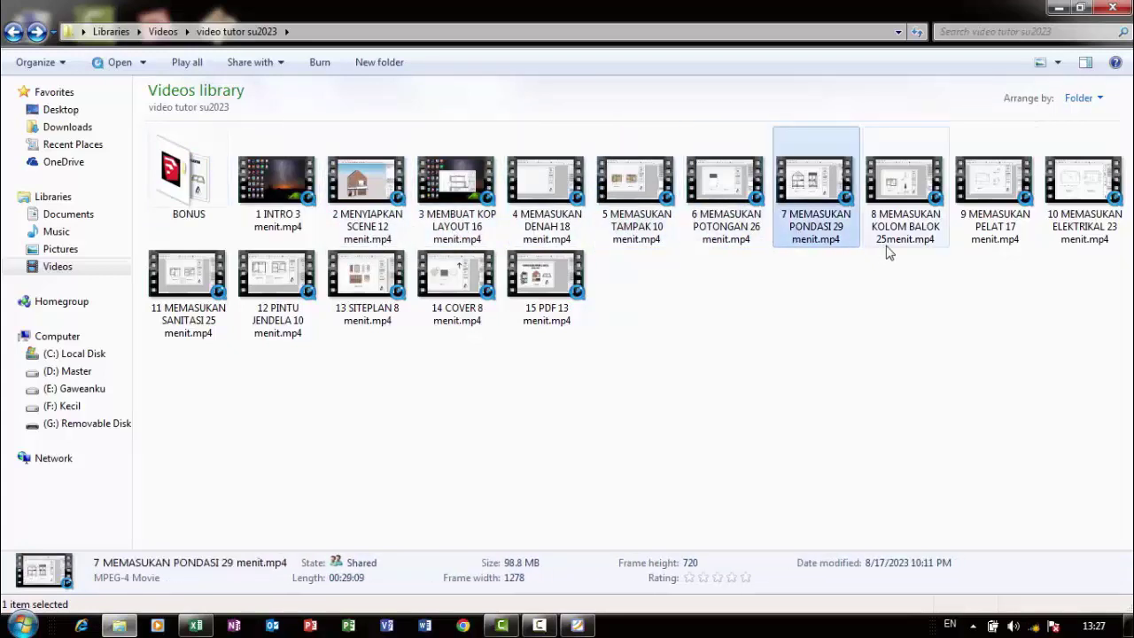
left_click(921, 241)
left_click(997, 241)
left_click(1046, 241)
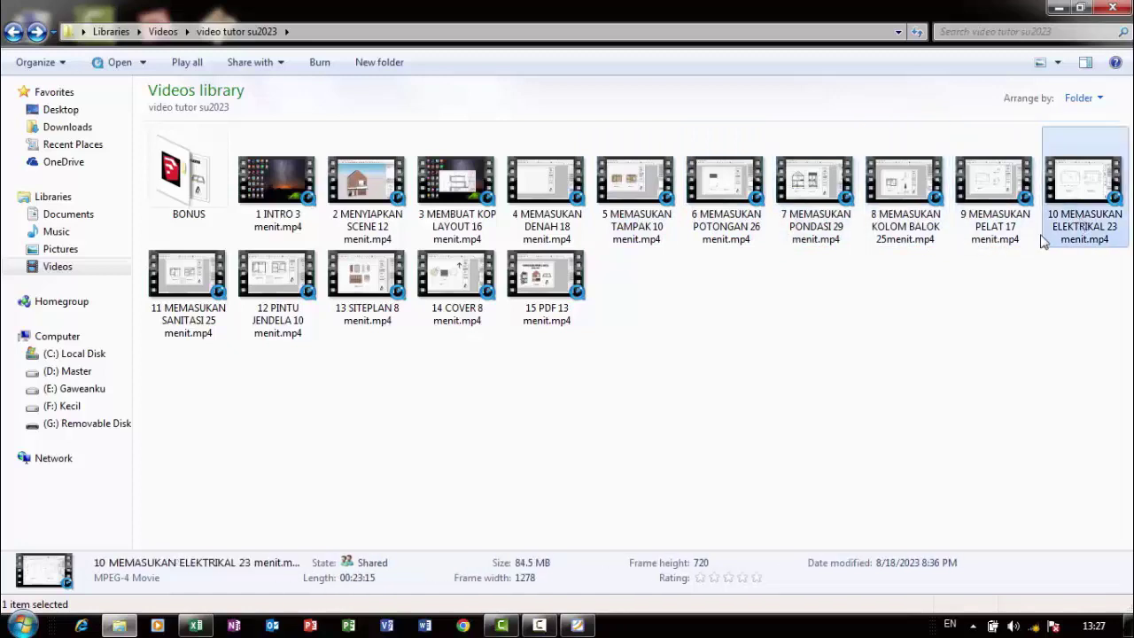
left_click(569, 322)
left_click(465, 320)
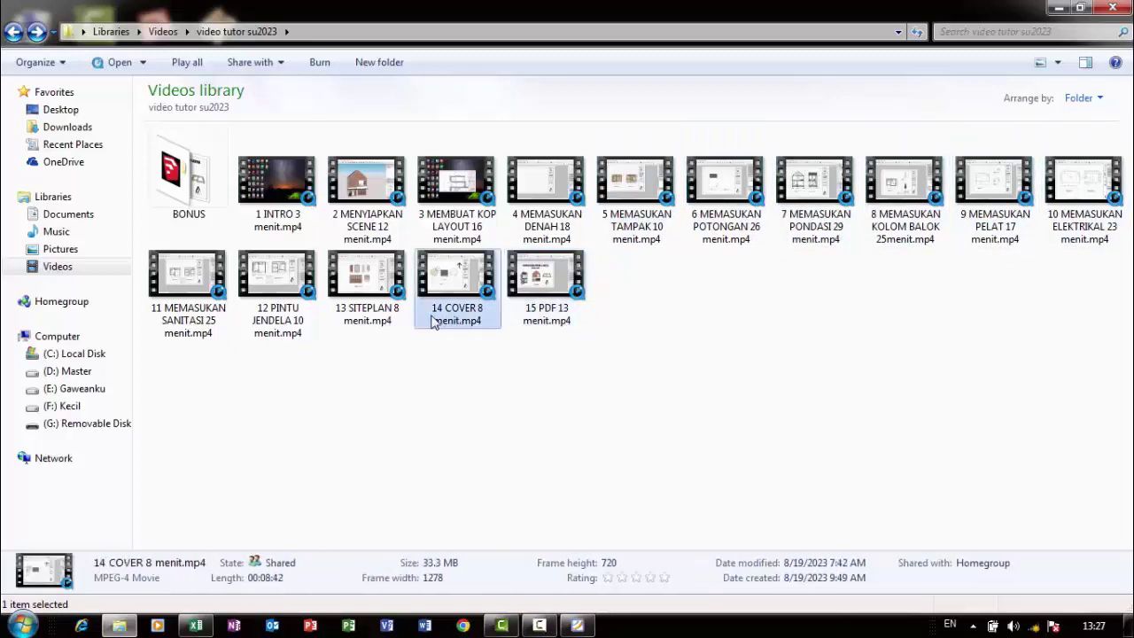
left_click(385, 317)
left_click(292, 317)
left_click(227, 331)
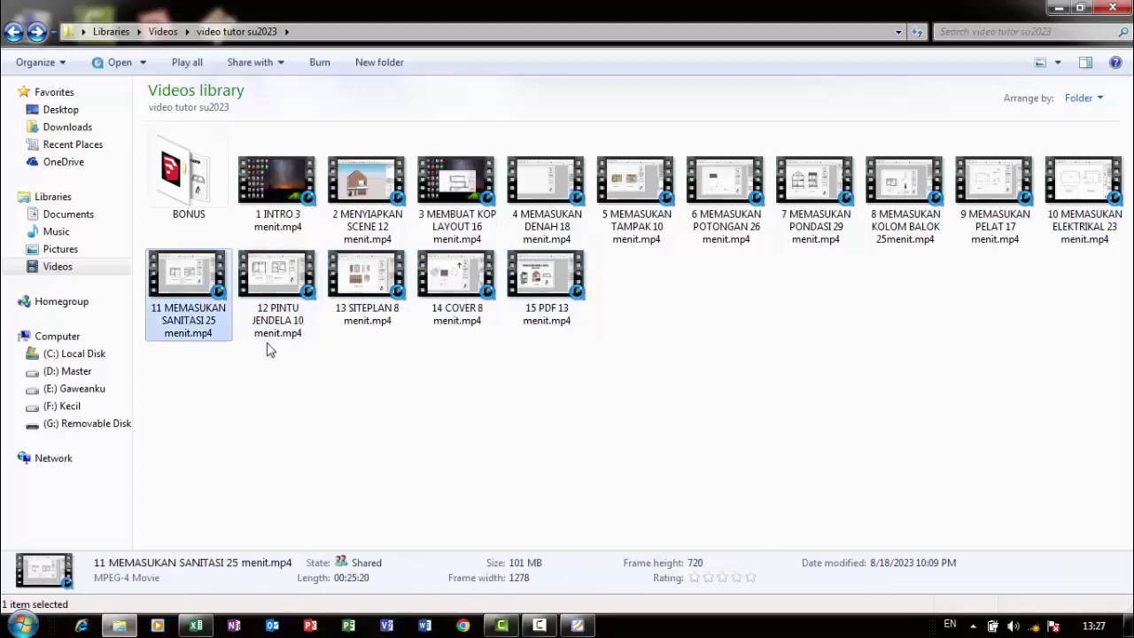
left_click(282, 329)
left_click(403, 315)
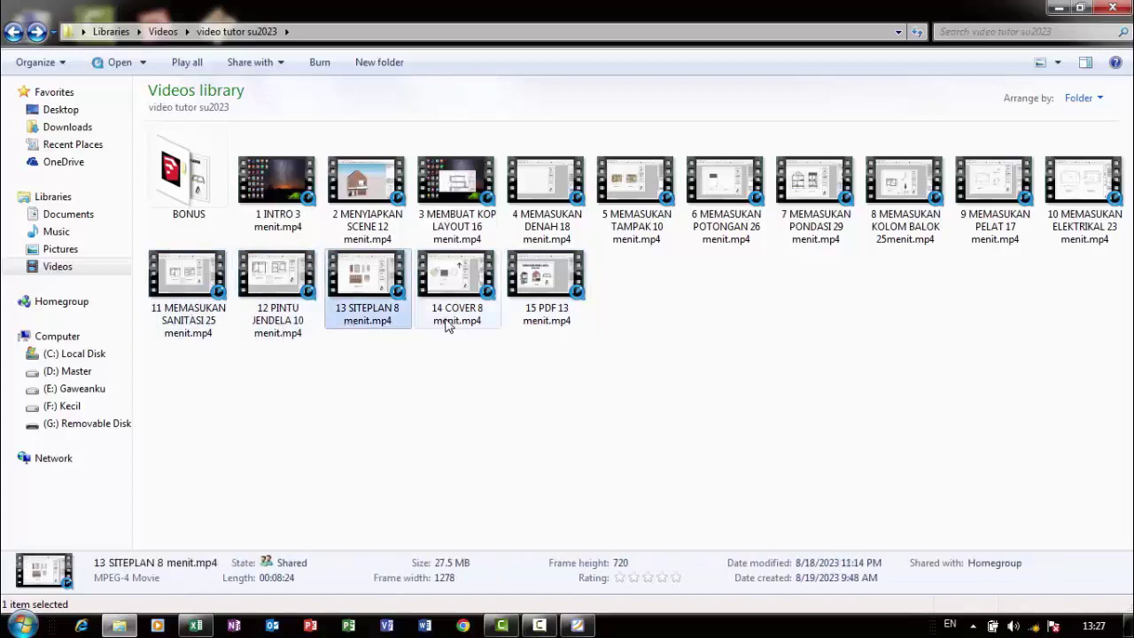
left_click(447, 323)
left_click(531, 310)
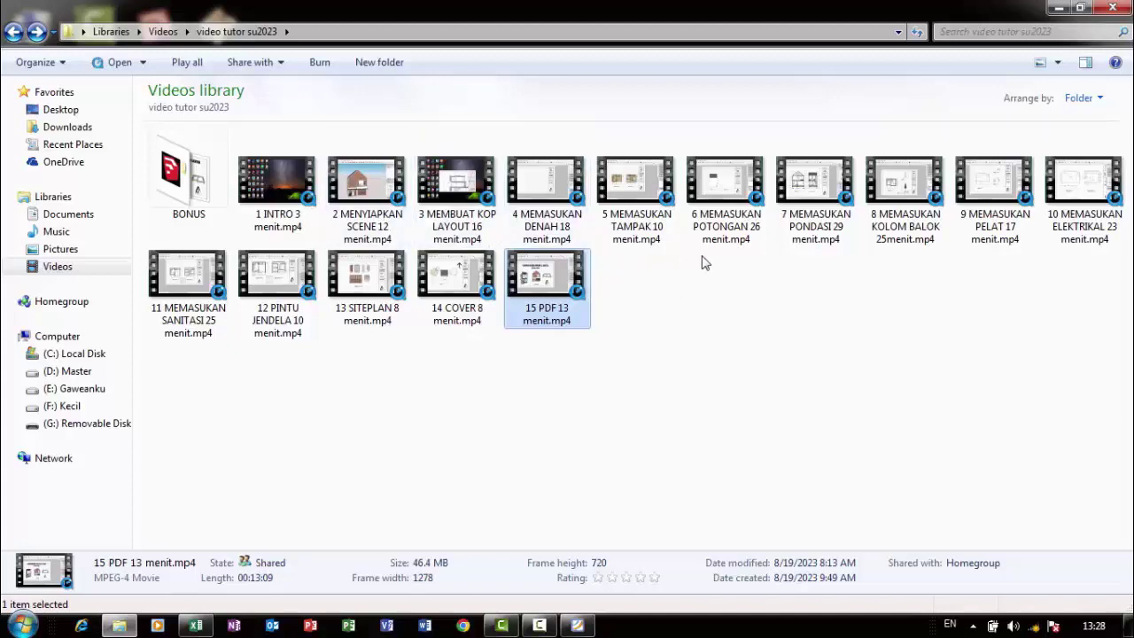
left_click(751, 298)
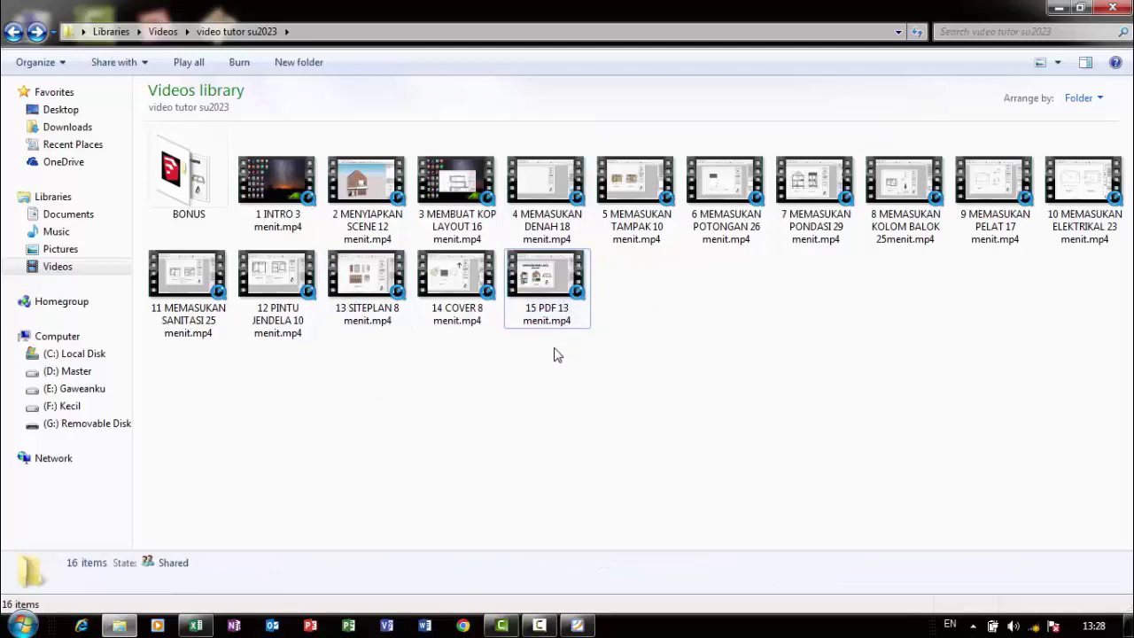
left_click(496, 285)
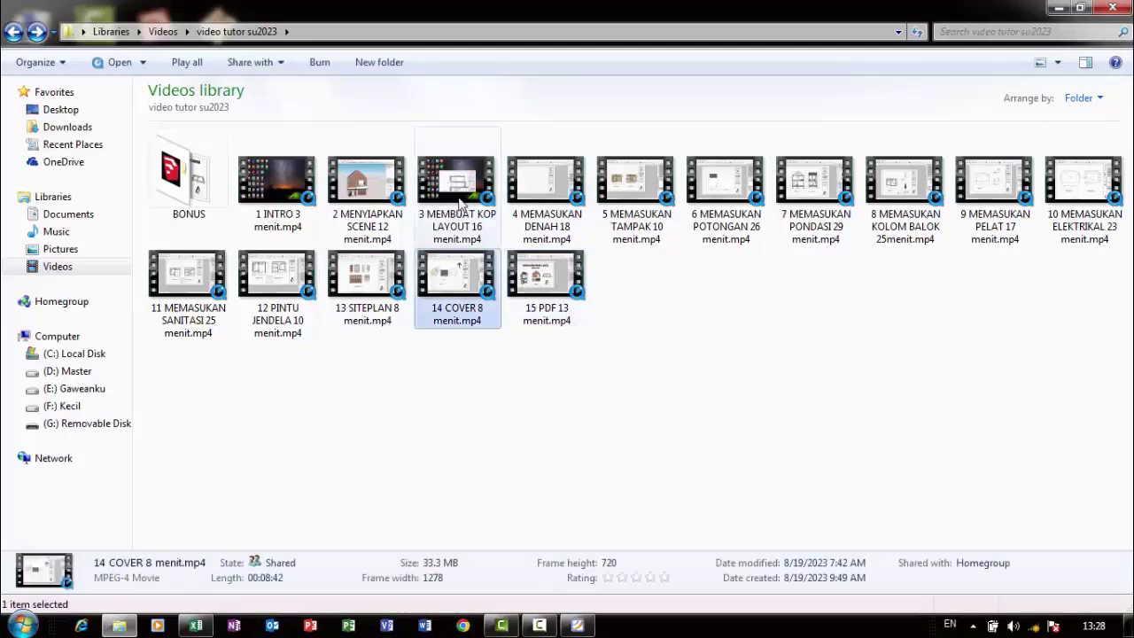
left_click(459, 212)
left_click(550, 213)
left_click(636, 216)
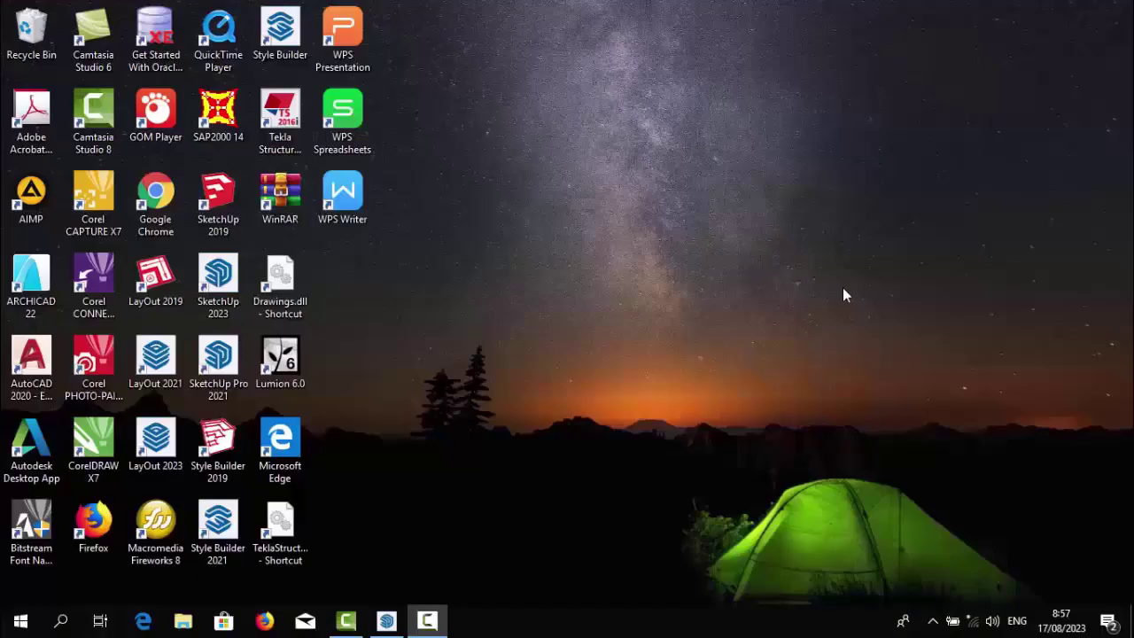
- Restore the SketchUp window and orbit the two-storey house to an angled front view
left_click(396, 613)
middle_click_drag(585, 299, 333, 262)
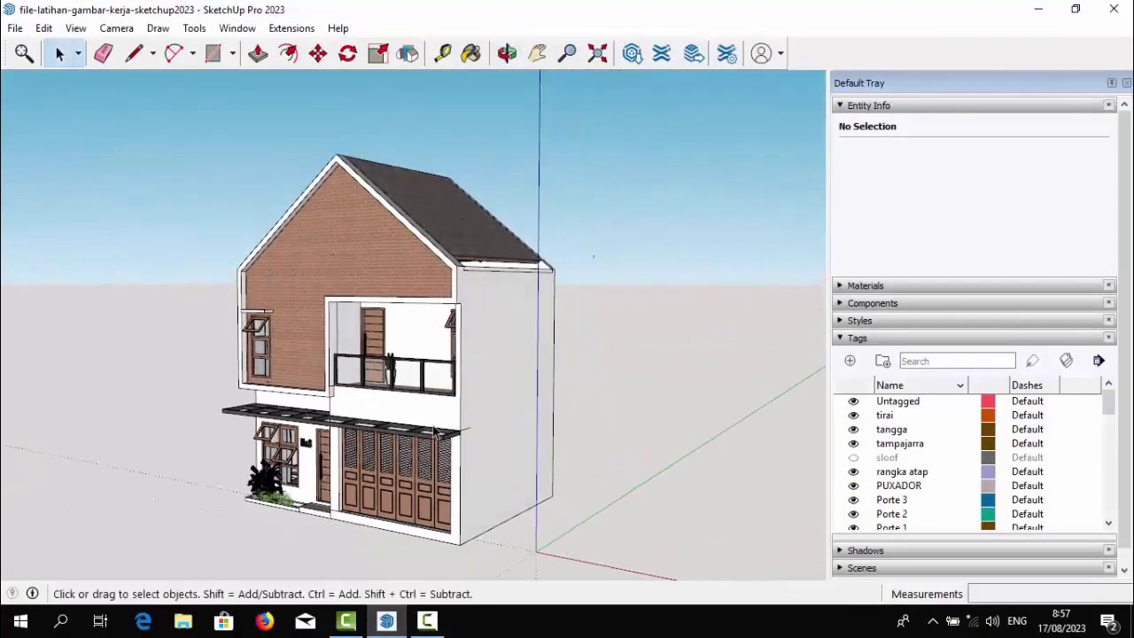
mouse_move(333, 262)
middle_mouse_down()
mouse_move(582, 387)
mouse_move(580, 376)
middle_mouse_up()
middle_click_drag(496, 369, 577, 392)
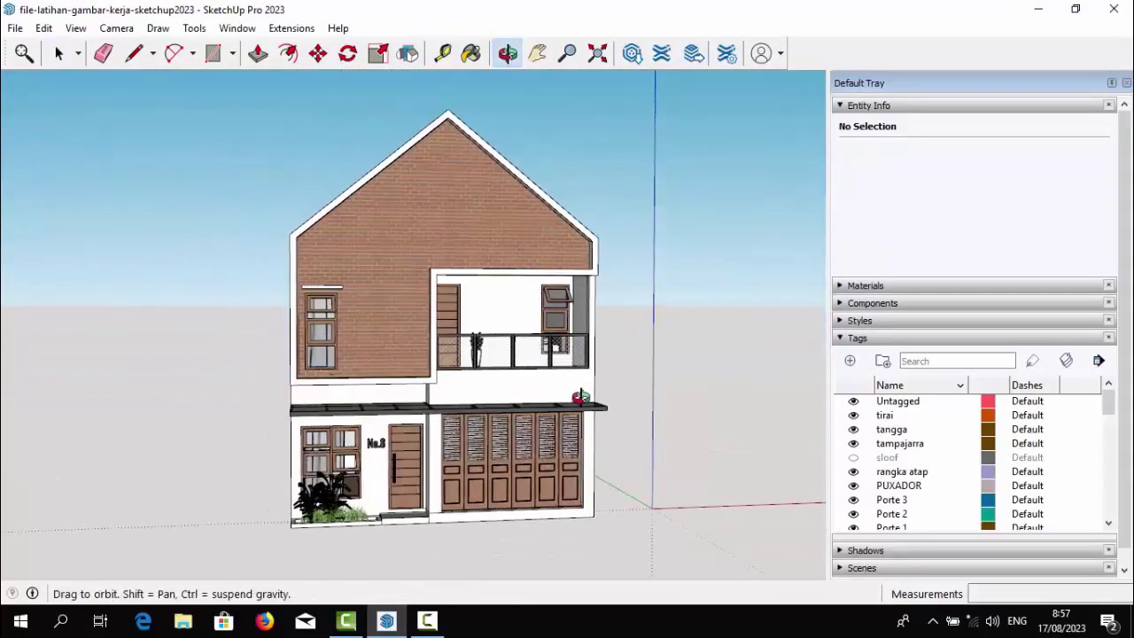
mouse_move(410, 375)
middle_mouse_down()
mouse_move(518, 390)
mouse_move(431, 392)
middle_mouse_up()
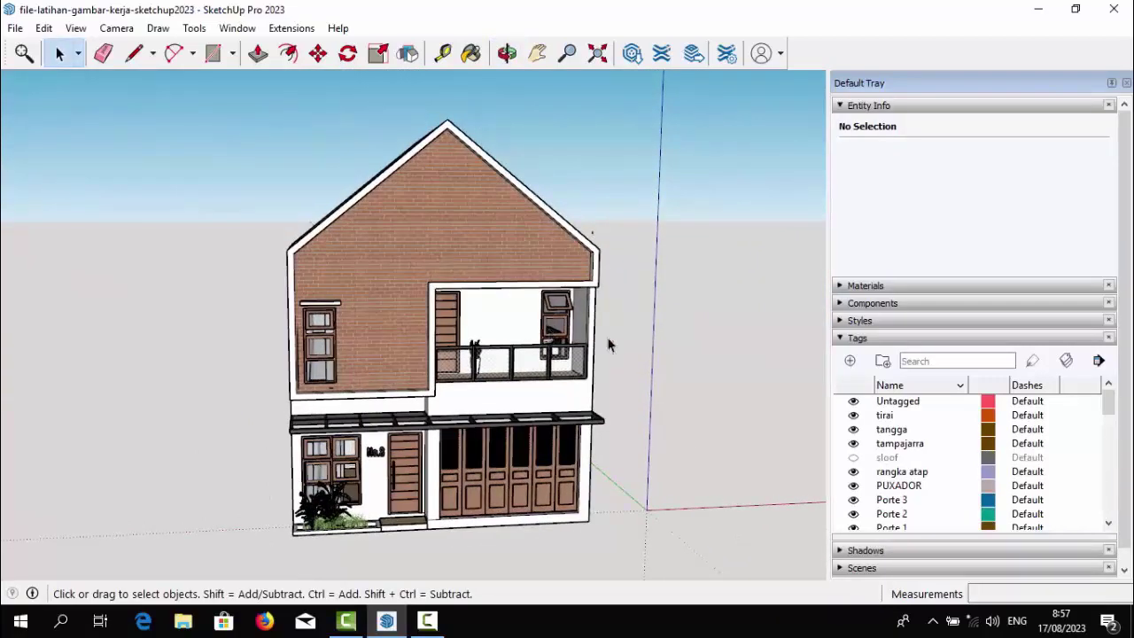
mouse_move(610, 345)
middle_mouse_down()
mouse_move(629, 342)
mouse_move(539, 344)
middle_mouse_up()
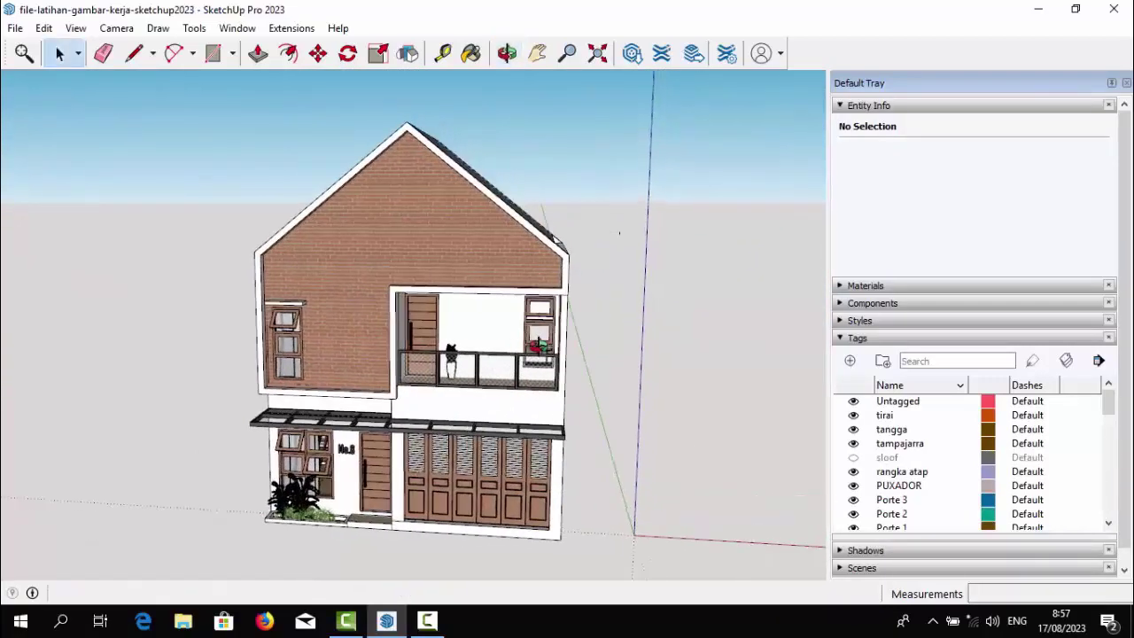
mouse_move(595, 318)
middle_mouse_down()
mouse_move(467, 294)
mouse_move(544, 303)
mouse_move(645, 287)
middle_mouse_up()
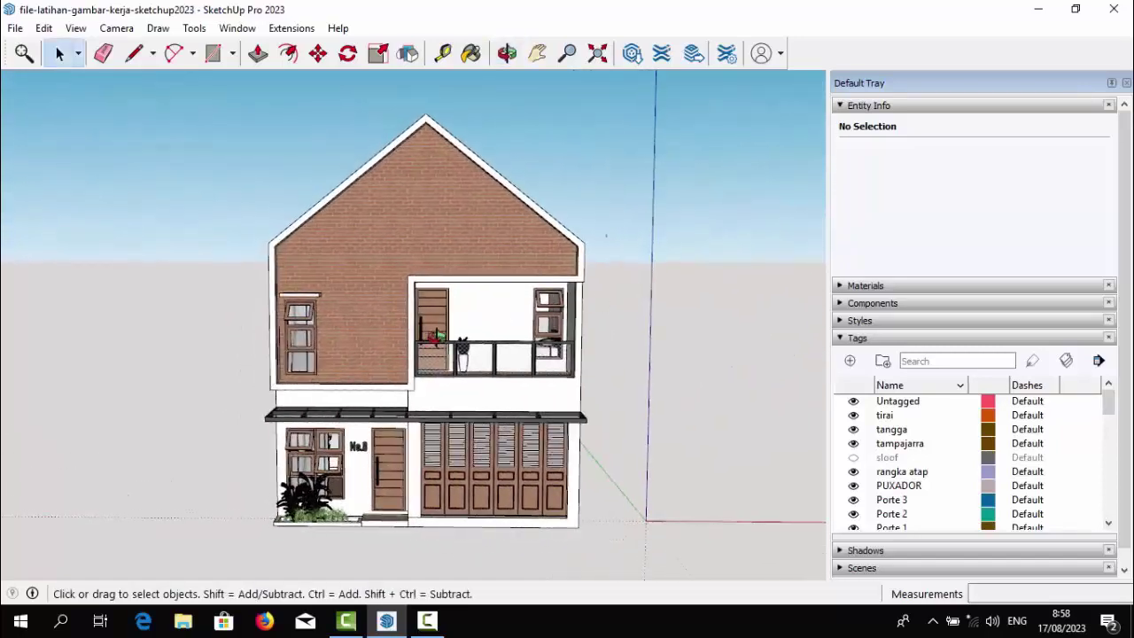
middle_click_drag(436, 336, 600, 354)
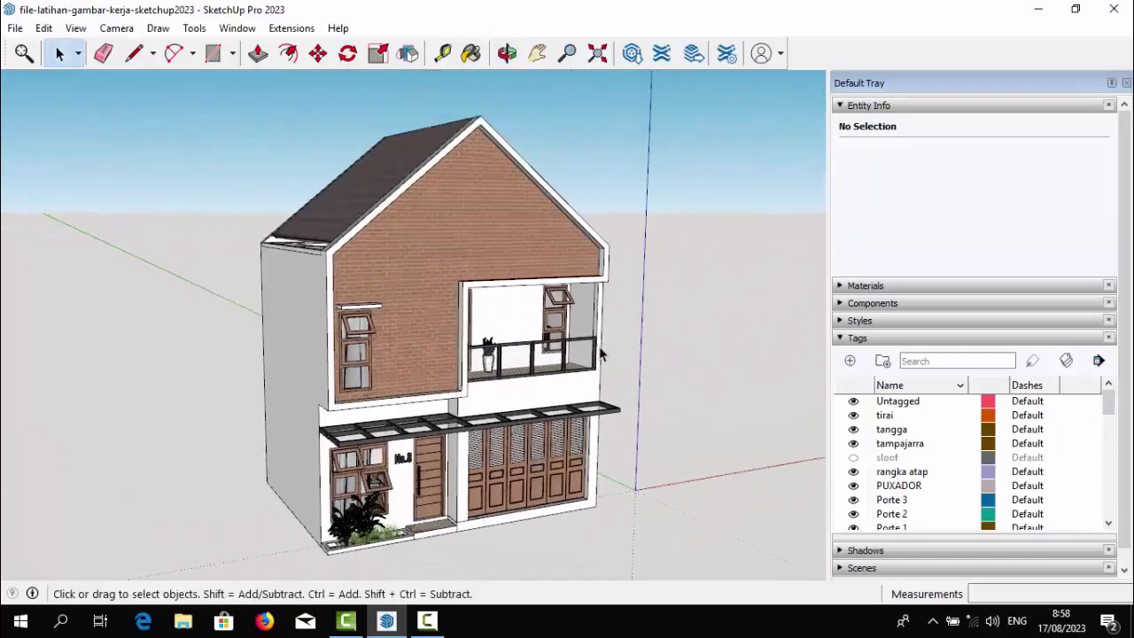
middle_click_drag(629, 399, 602, 381)
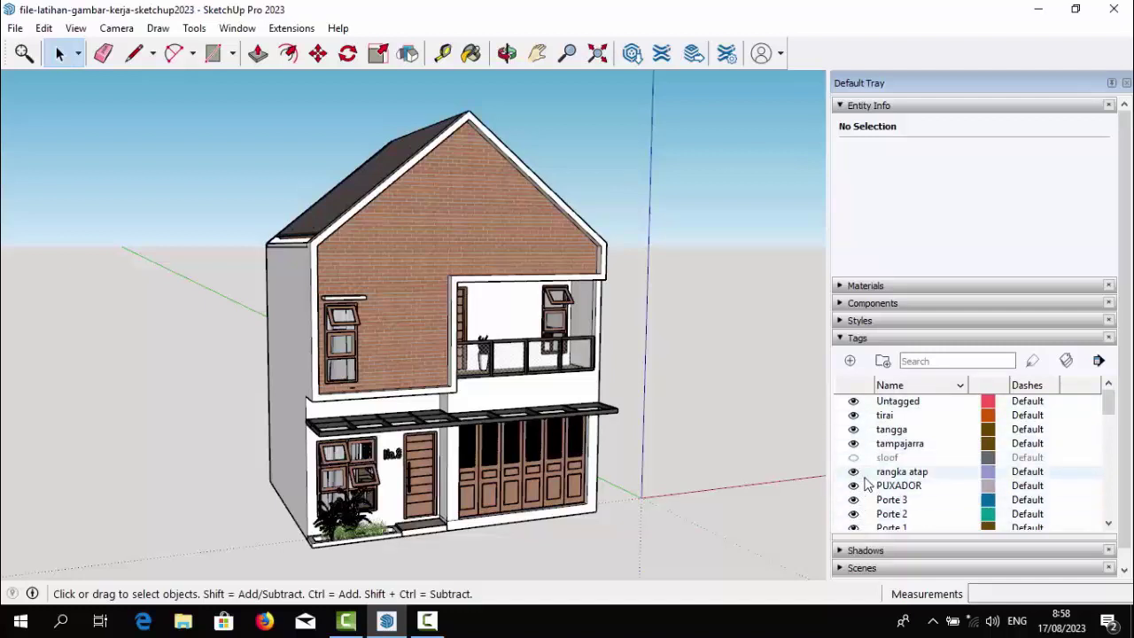
- Collapse and re-expand the Tags list, then hide the pintu jendela doors and windows
scroll(863, 471, "down", 3)
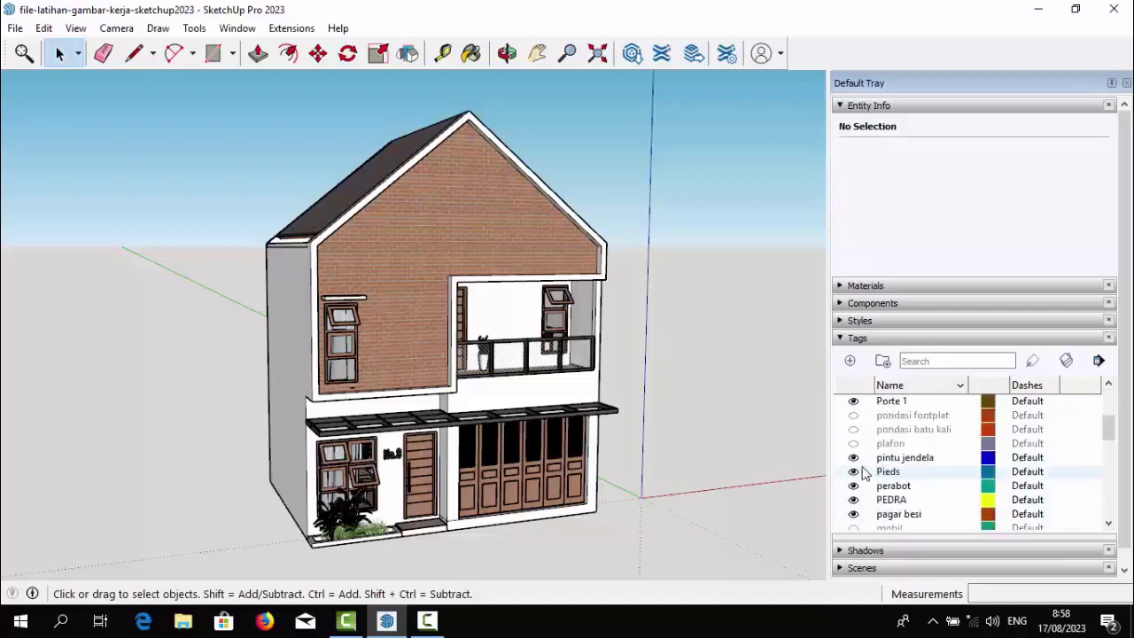
scroll(864, 471, "up", 2)
left_click(852, 337)
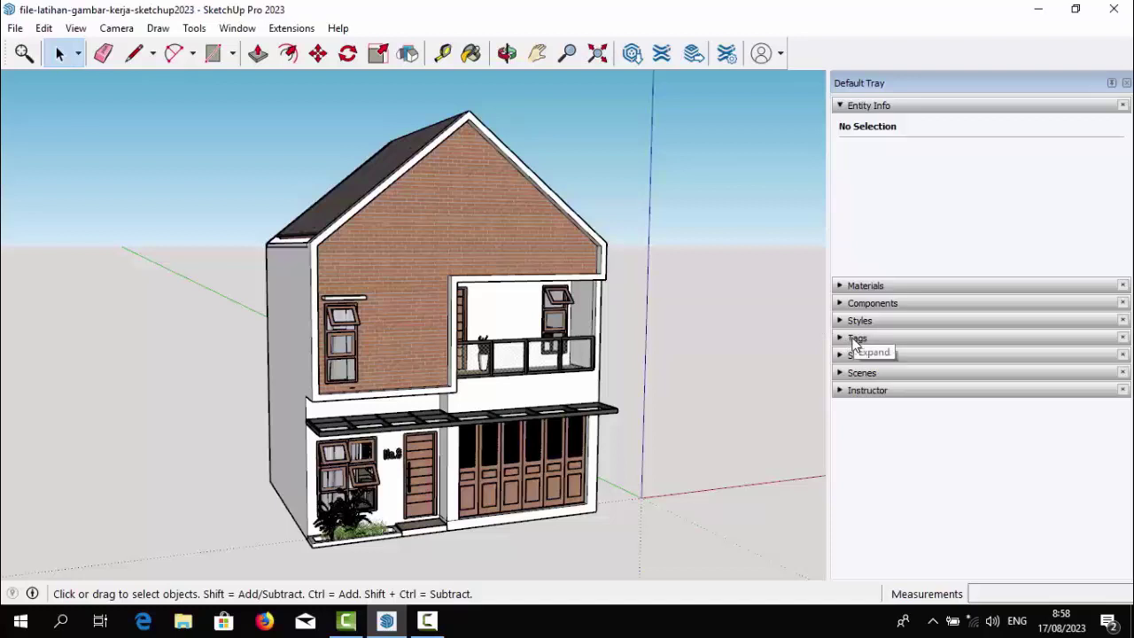
left_click(851, 342)
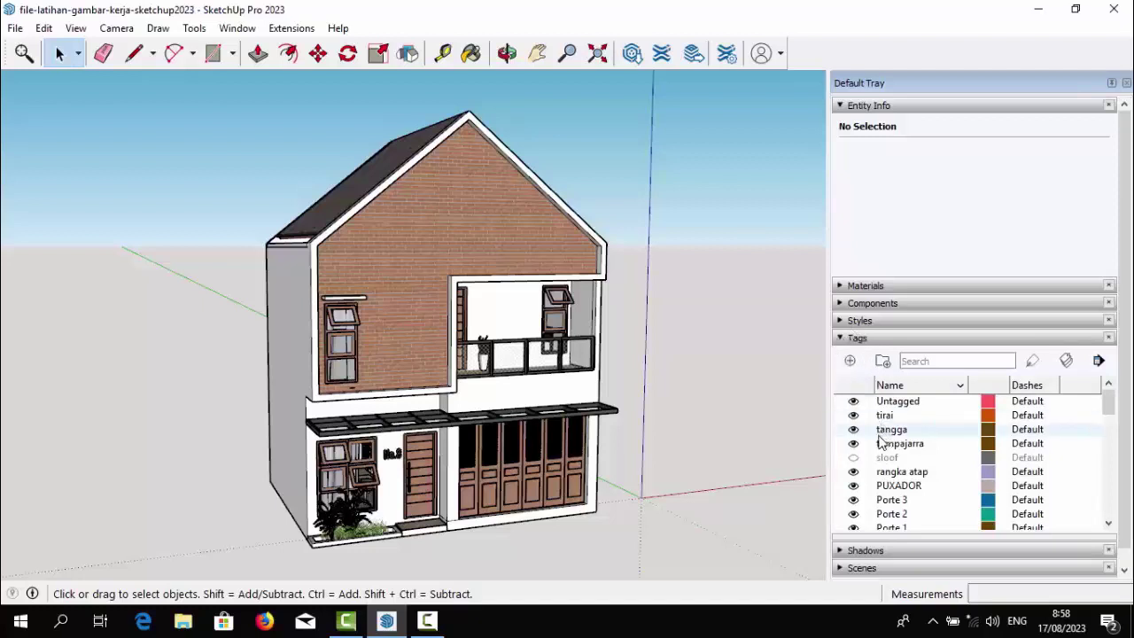
scroll(875, 450, "down", 3)
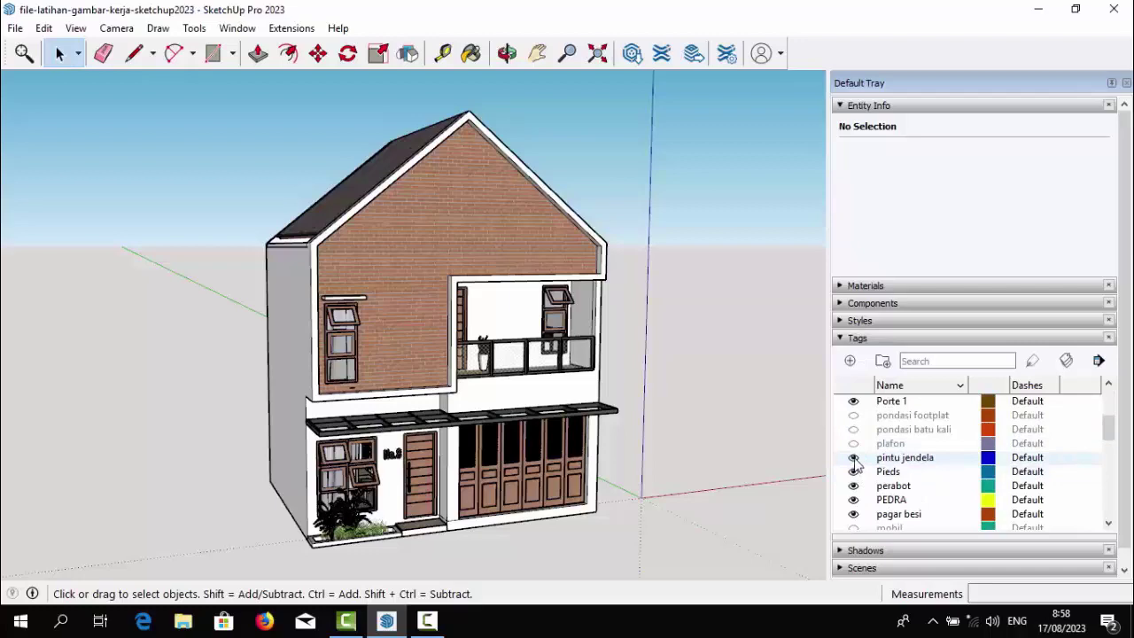
left_click(856, 464)
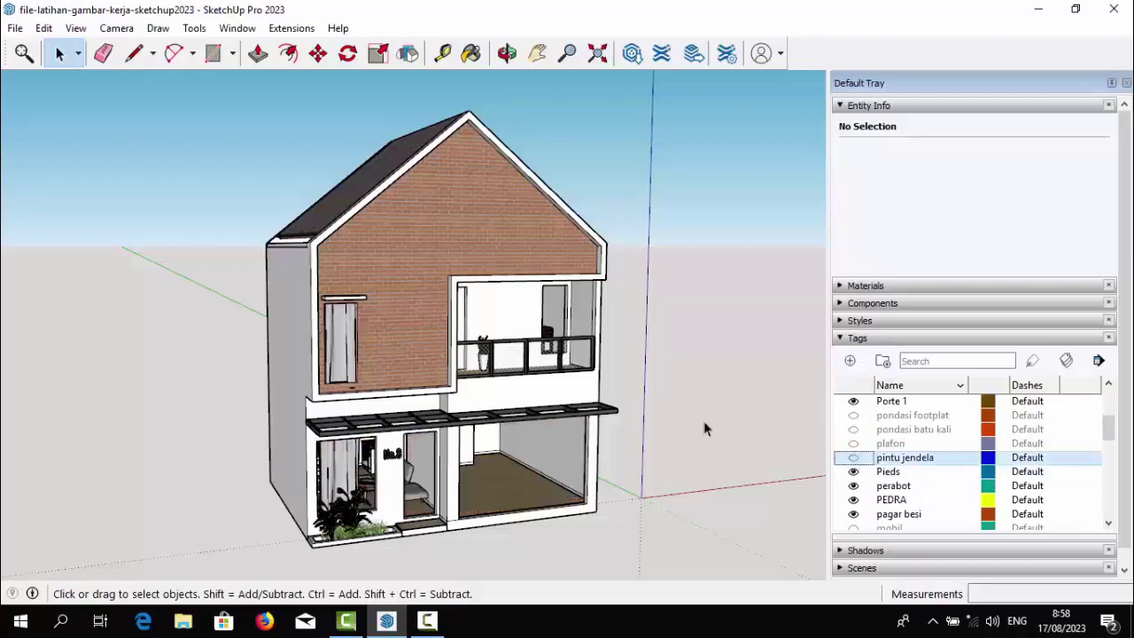
- Orbit to a front-on view and toggle the mobil car tag on and off
middle_click_drag(704, 422, 697, 478)
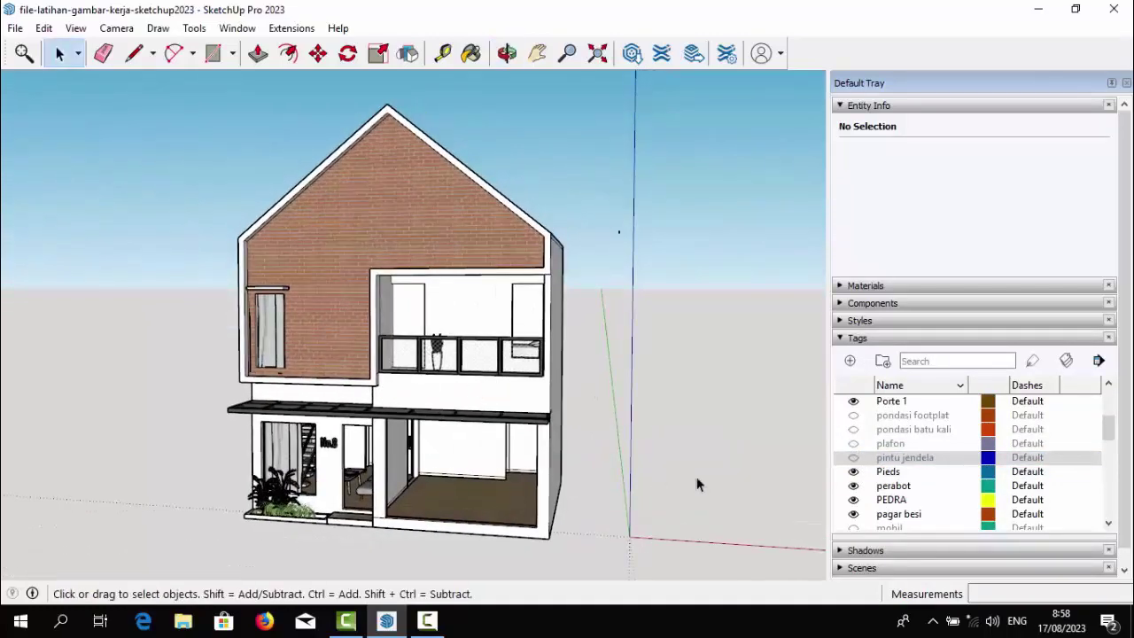
scroll(895, 505, "down", 1)
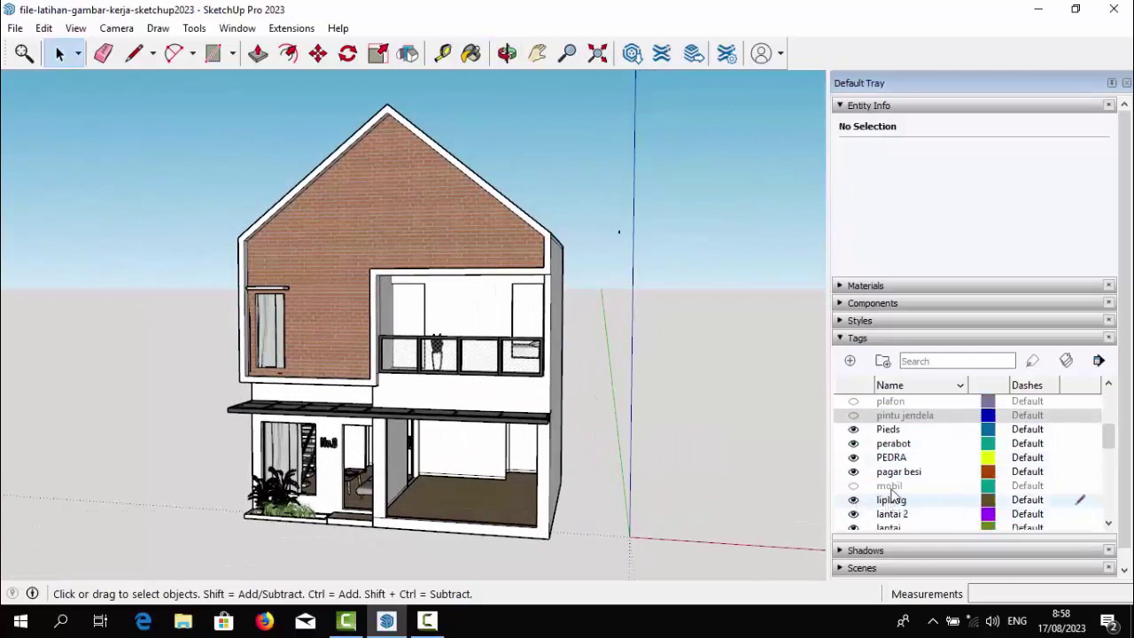
left_click(853, 486)
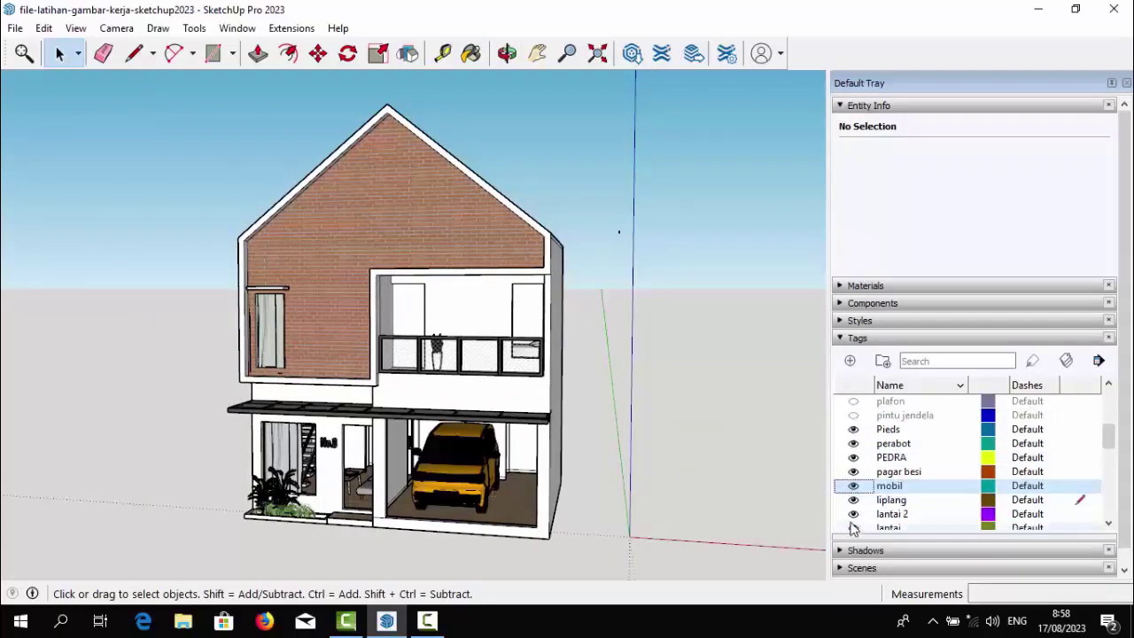
left_click(853, 487)
- Scroll through the Tags list and turn the pintu jendela tag visible again
scroll(853, 492, "up", 1)
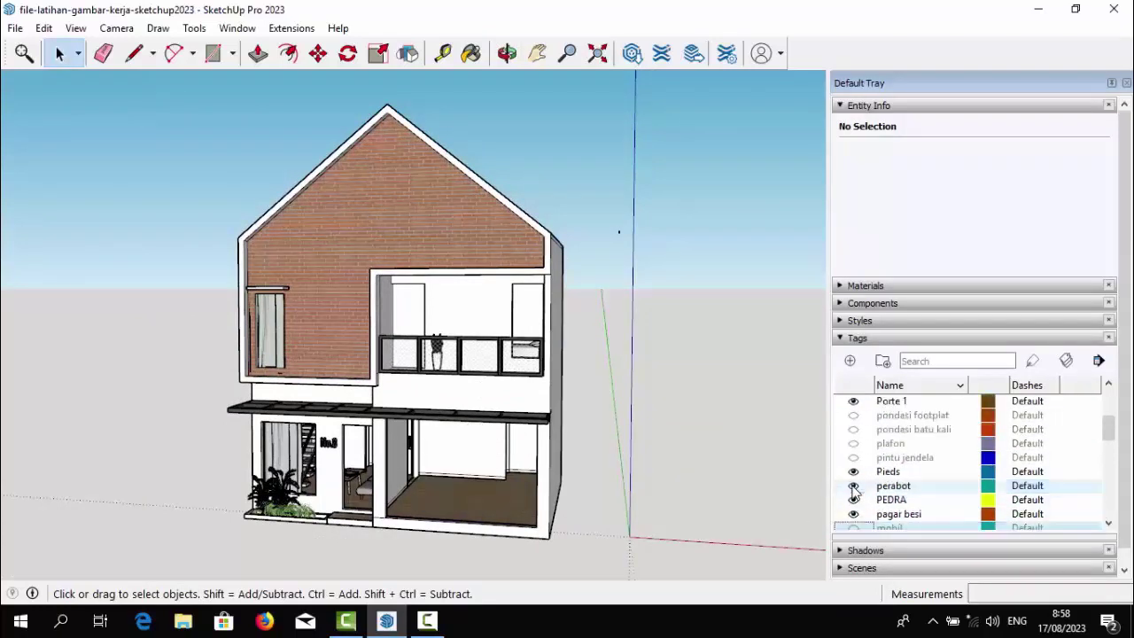
scroll(853, 492, "up", 2)
scroll(853, 491, "up", 1)
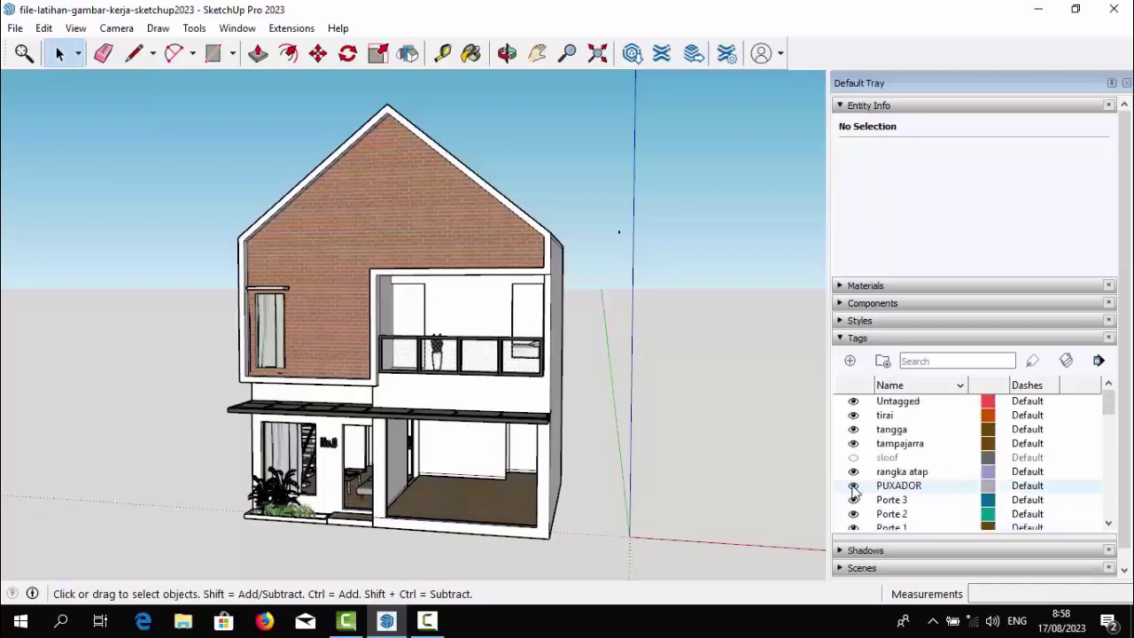
scroll(853, 489, "down", 2)
scroll(853, 489, "down", 1)
scroll(853, 489, "up", 3)
scroll(854, 486, "down", 2)
scroll(855, 479, "down", 2)
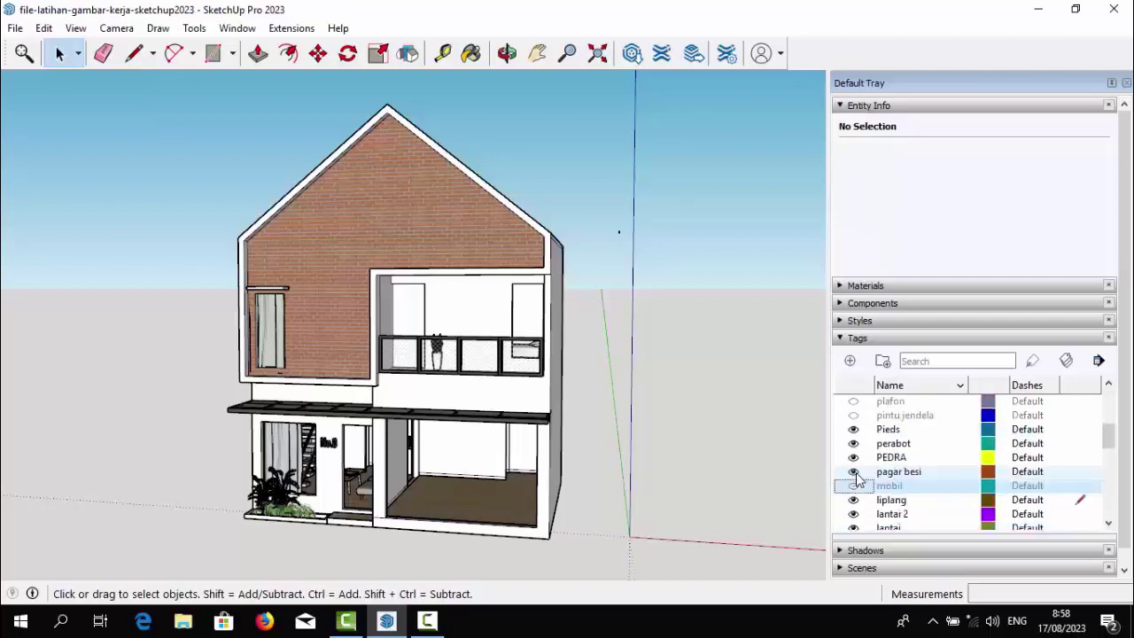
scroll(855, 479, "up", 3)
scroll(856, 479, "up", 1)
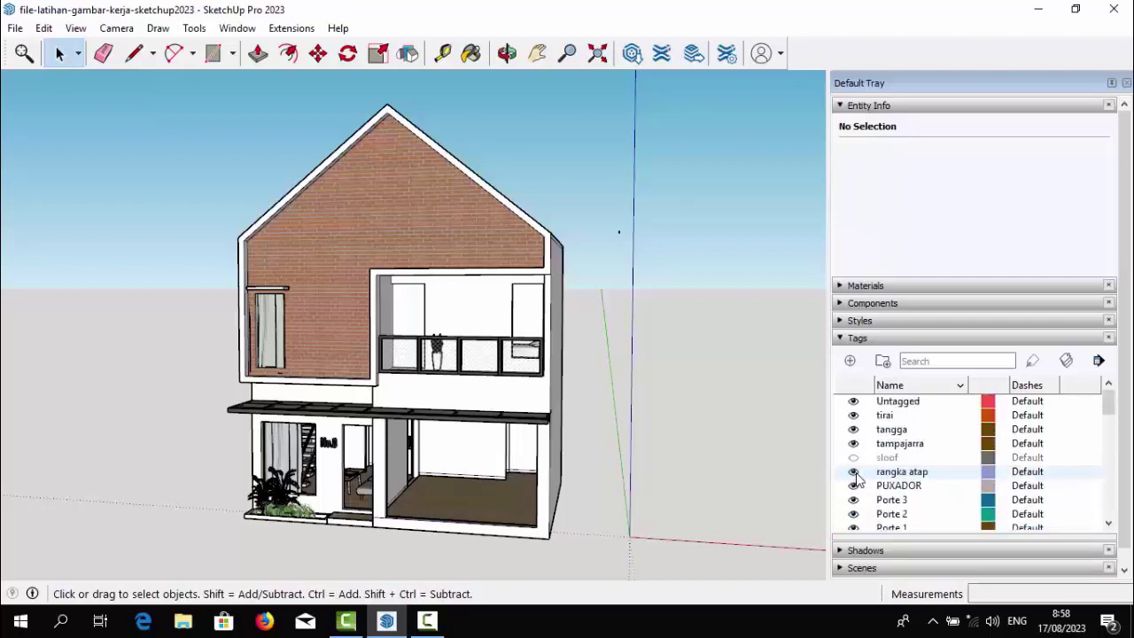
scroll(857, 469, "down", 1)
scroll(862, 461, "down", 2)
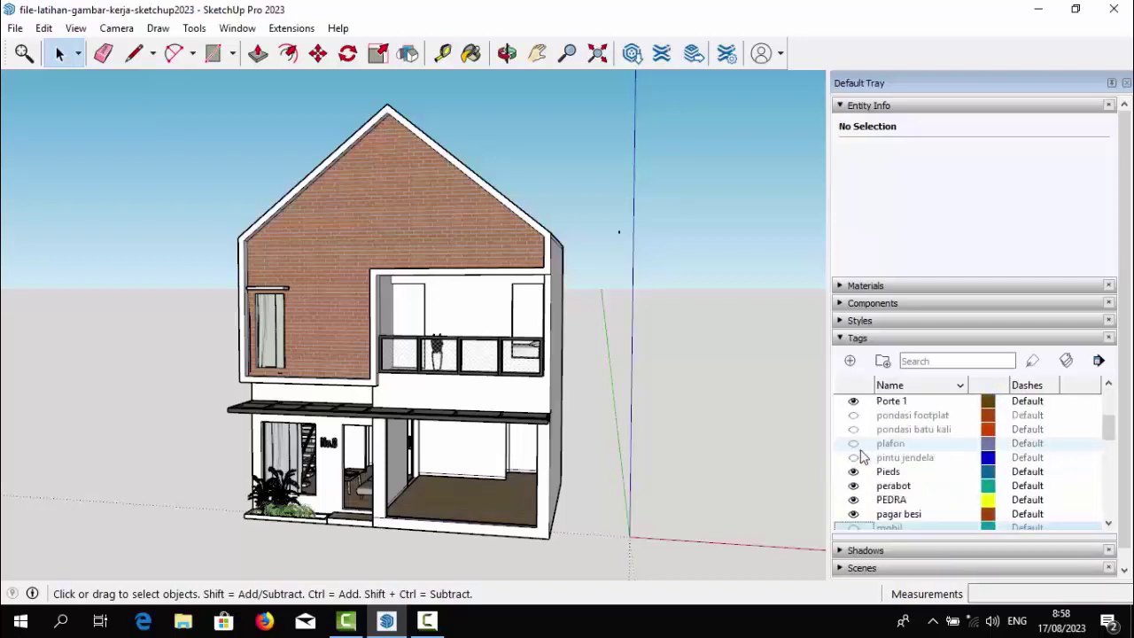
scroll(862, 456, "up", 2)
scroll(862, 455, "up", 1)
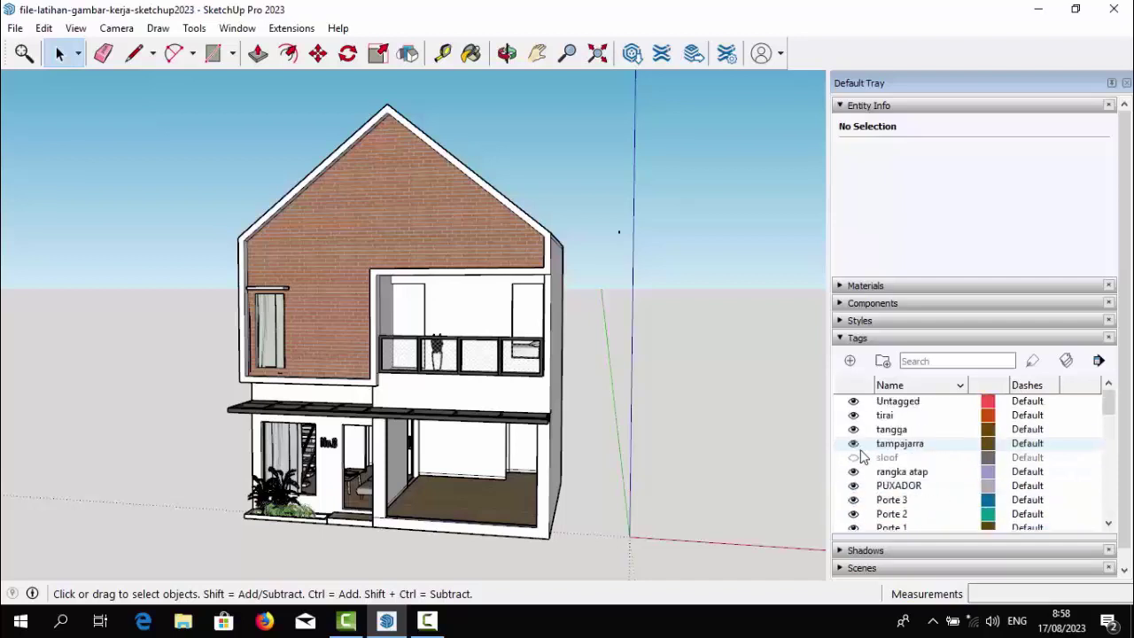
scroll(862, 455, "down", 3)
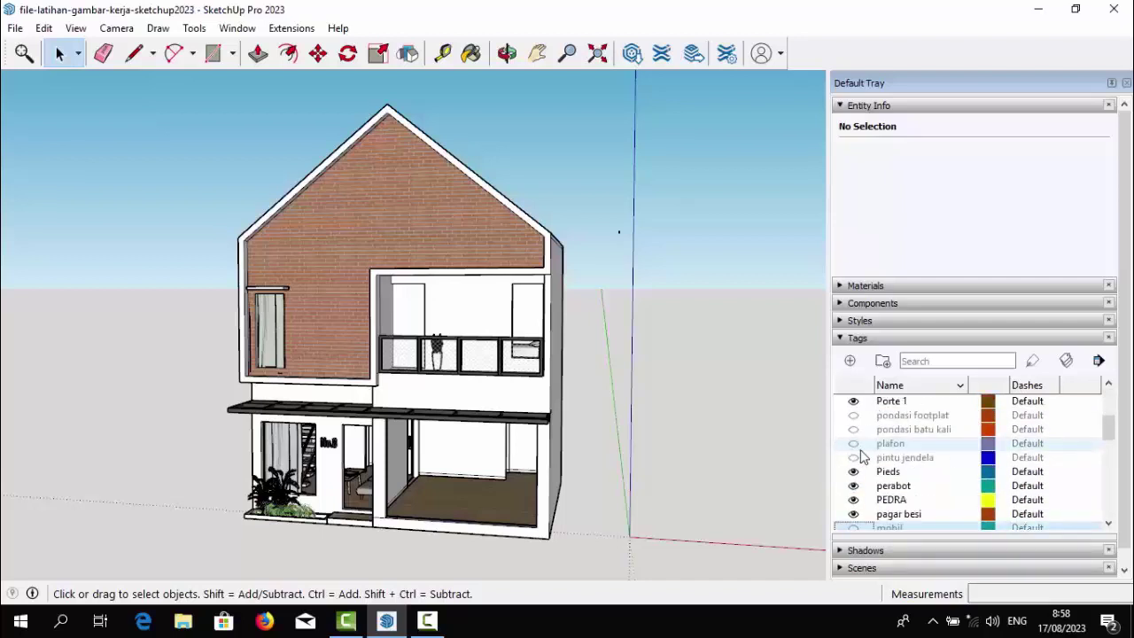
left_click(853, 458)
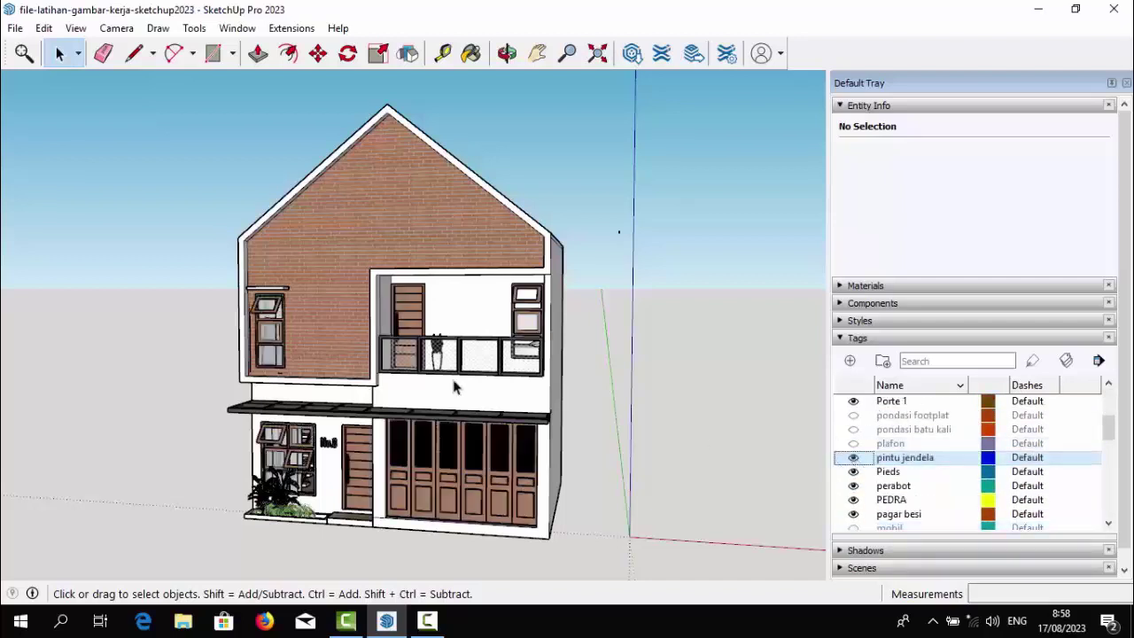
mouse_move(540, 390)
middle_mouse_down()
mouse_move(508, 382)
mouse_move(563, 354)
middle_mouse_up()
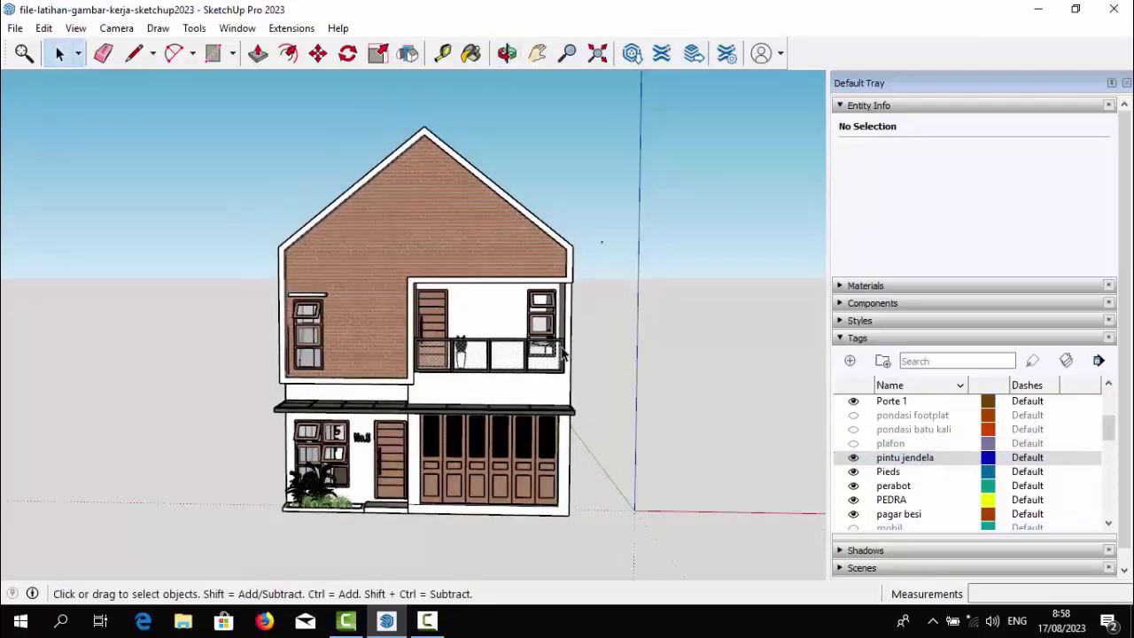
middle_click_drag(401, 372, 420, 375)
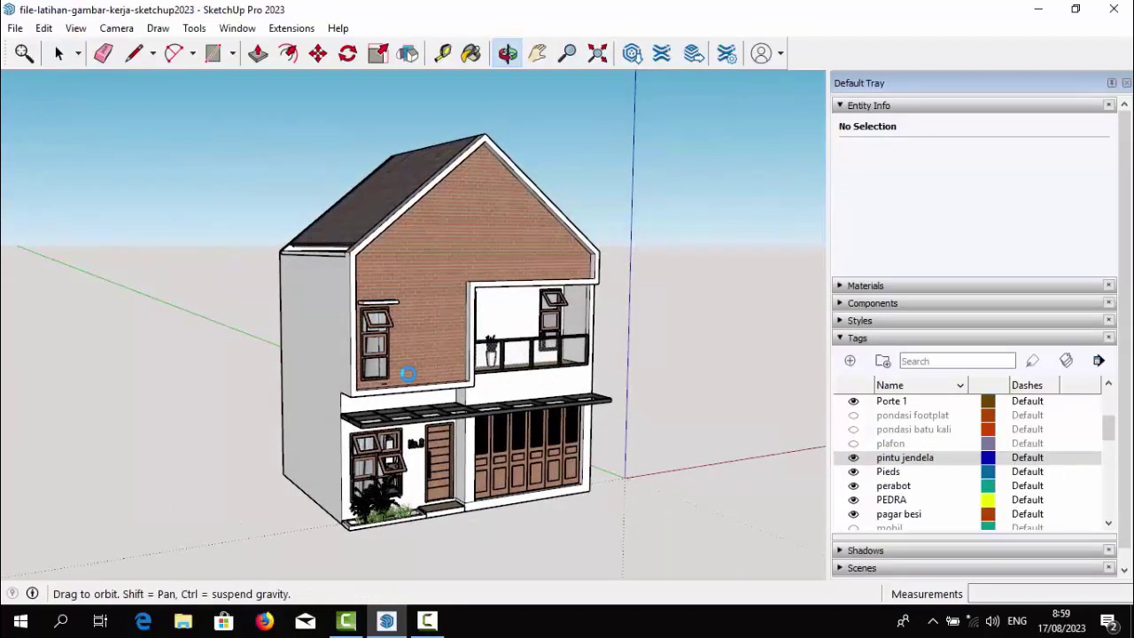
middle_click_drag(408, 372, 405, 372)
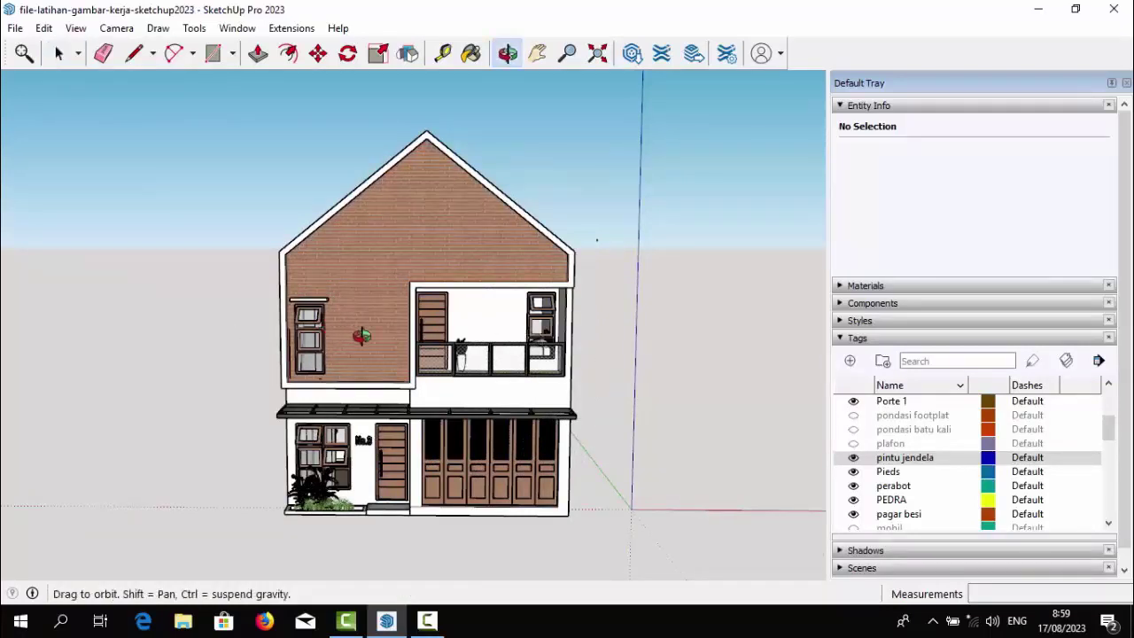
middle_click_drag(328, 331, 460, 133)
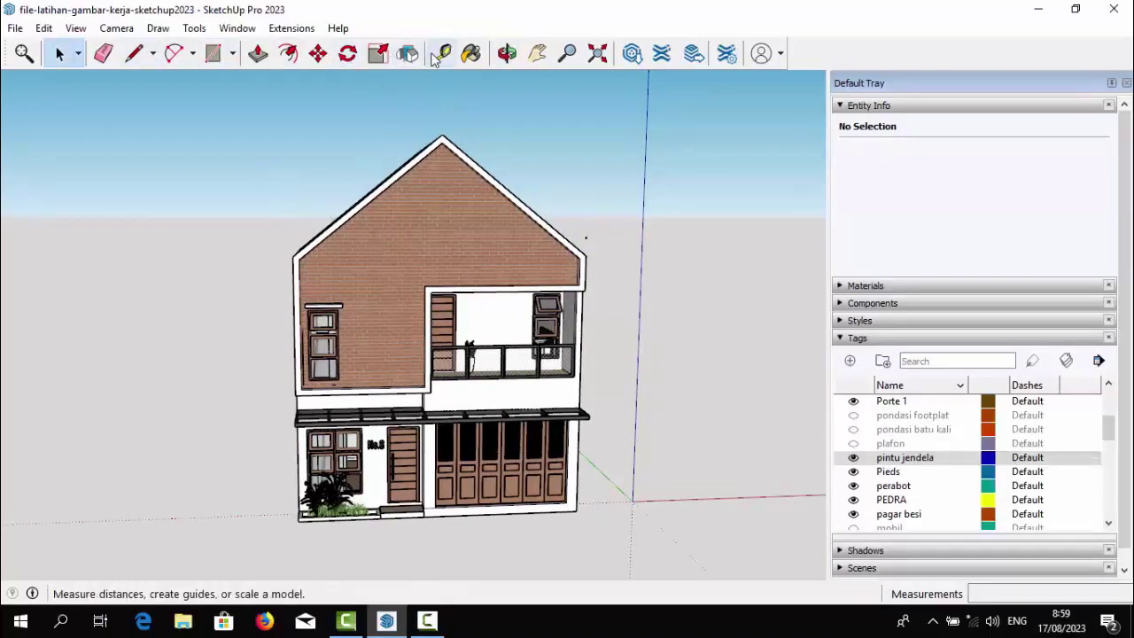
- Enable the Section toolbar and dock it at the end of the main toolbar
right_click(462, 61)
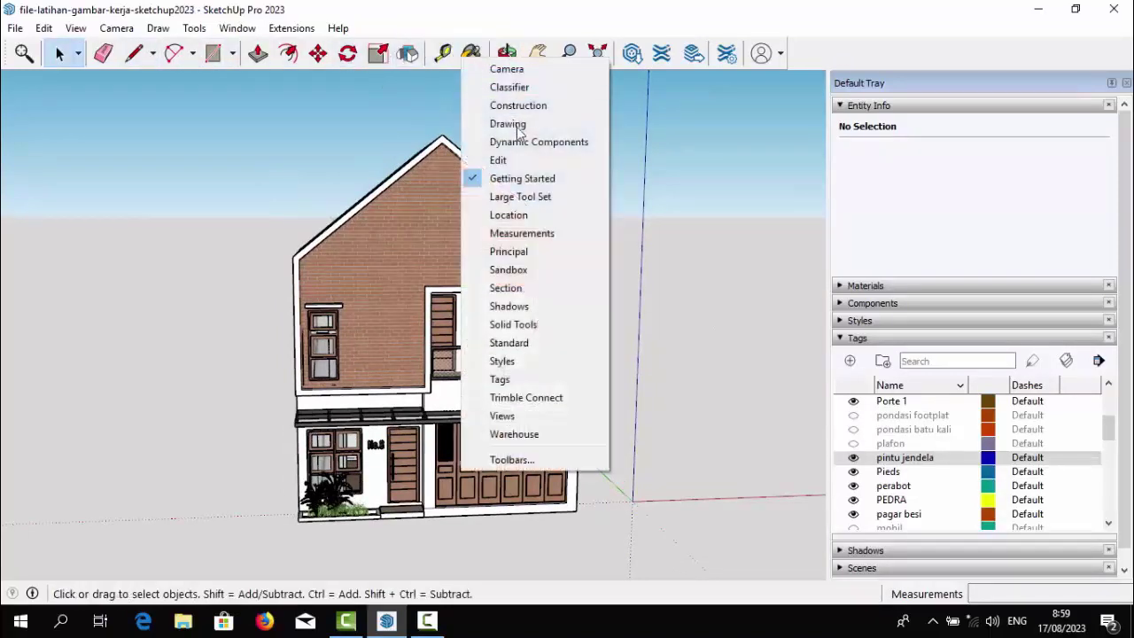
left_click(526, 290)
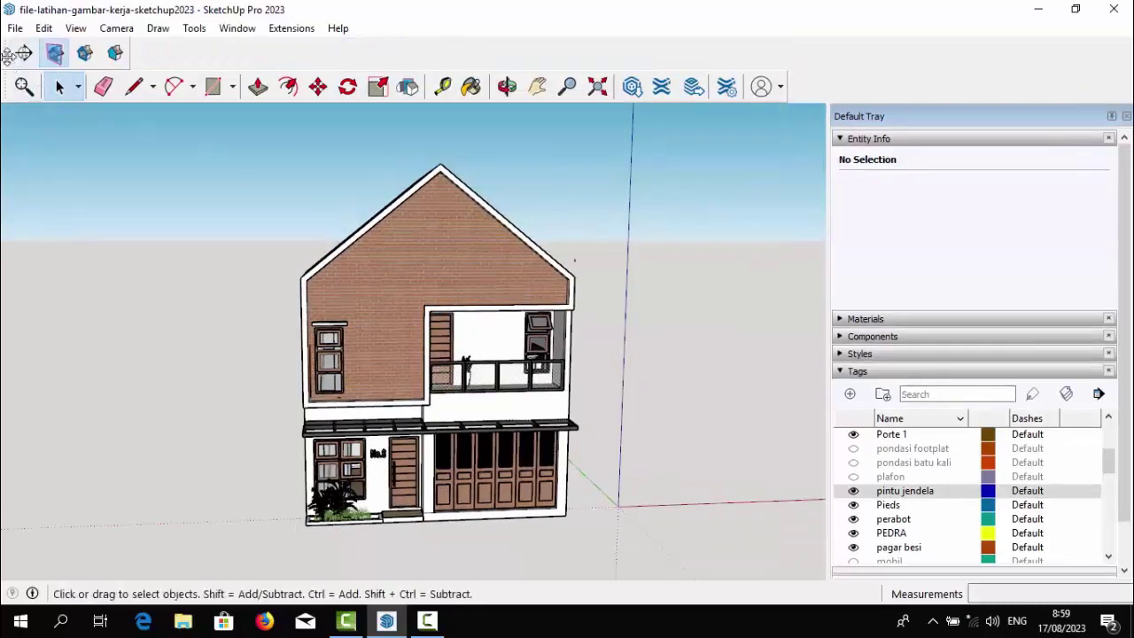
mouse_move(7, 55)
left_mouse_down()
mouse_move(806, 84)
mouse_move(823, 55)
left_mouse_up()
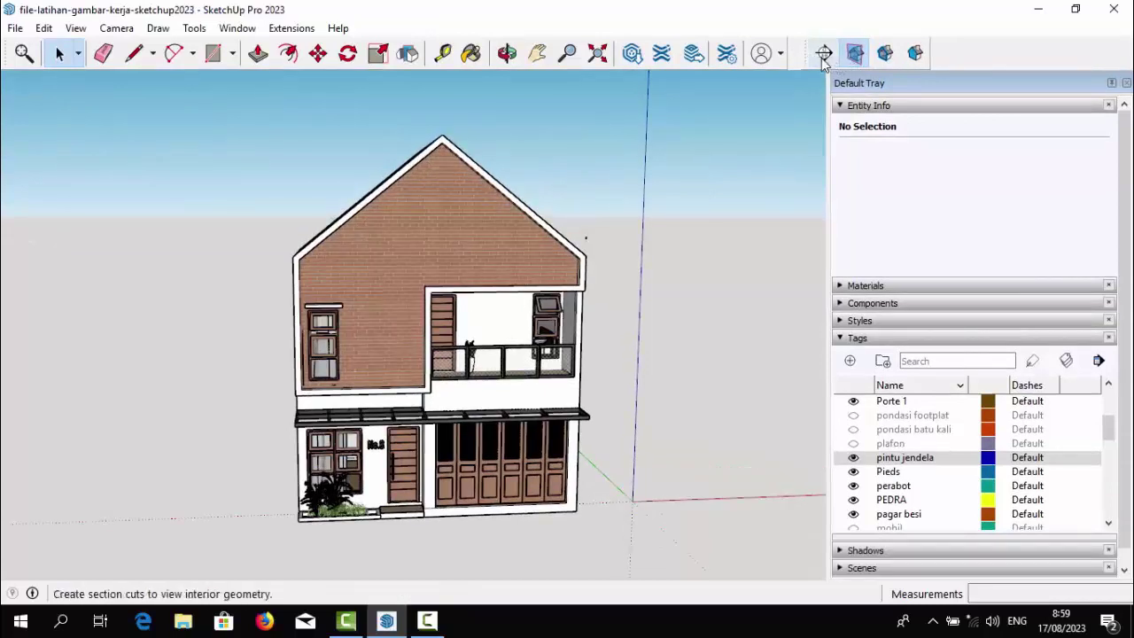
- Place a horizontal section plane through the house from its right side
left_click(822, 53)
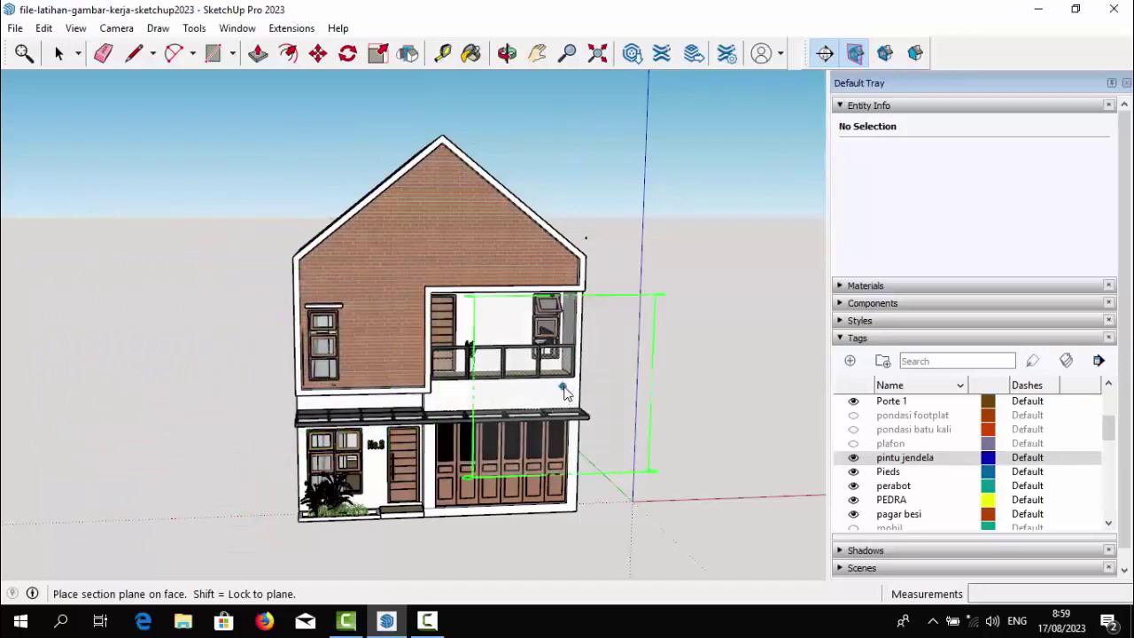
middle_click_drag(531, 372, 416, 405)
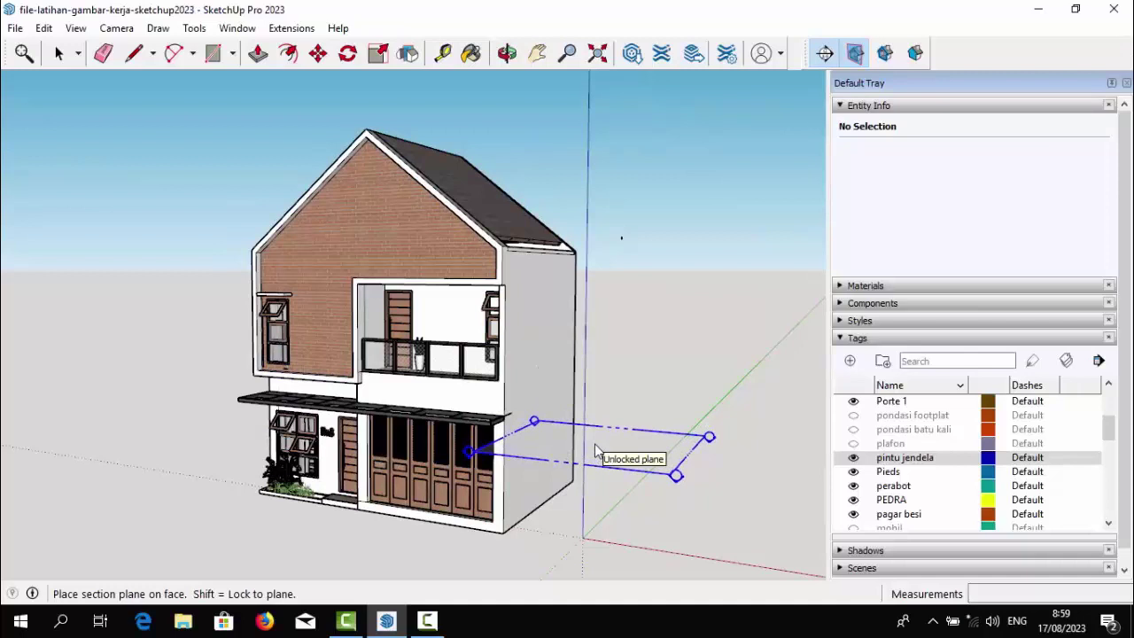
left_click(595, 450)
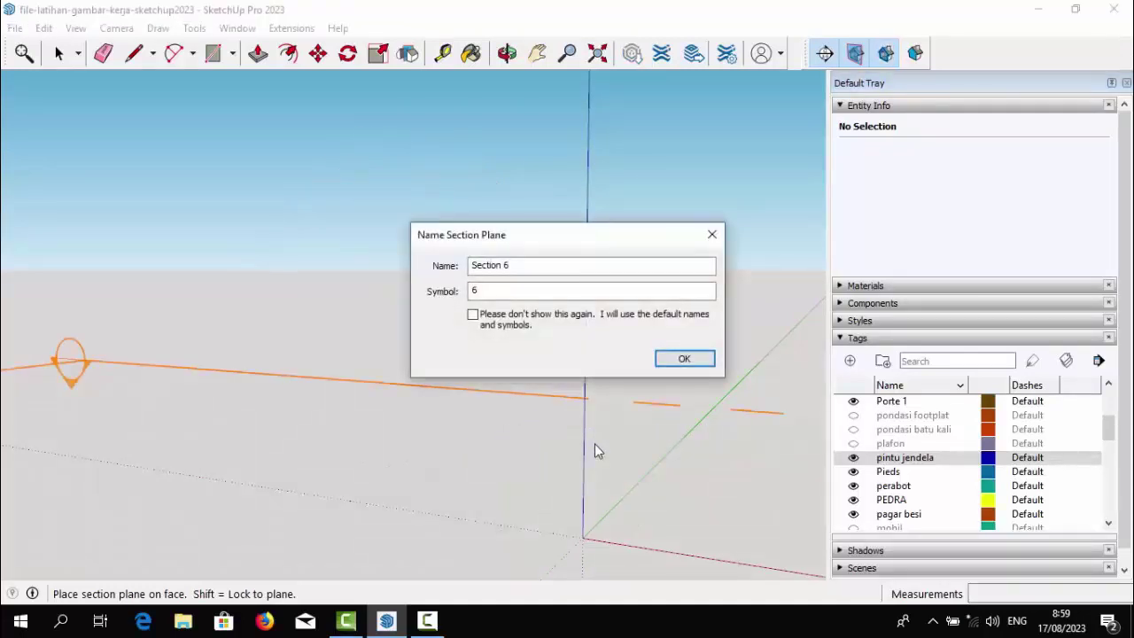
- Replace the default Section 6 name with 'denah lantai 1' and confirm
left_click_drag(524, 269, 462, 270)
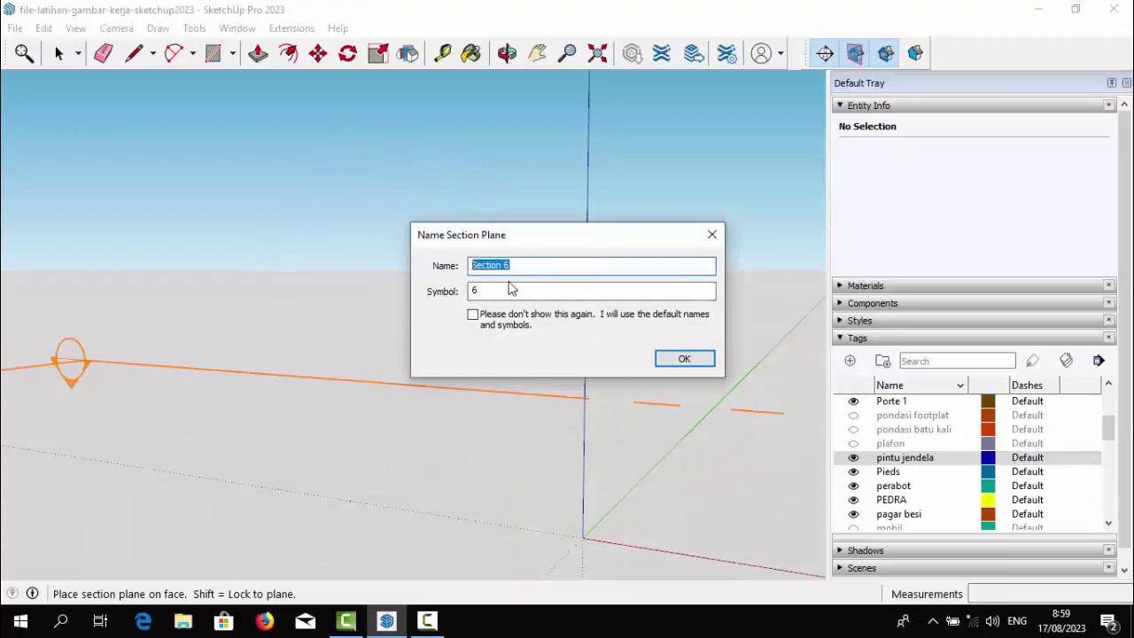
type("sw")
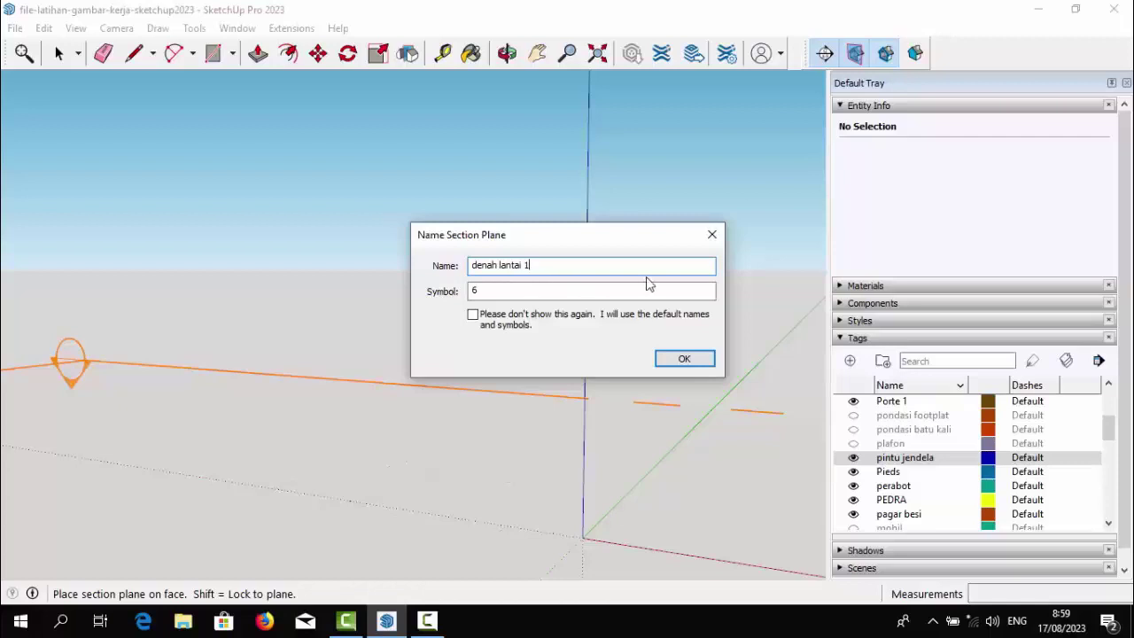
left_click(682, 359)
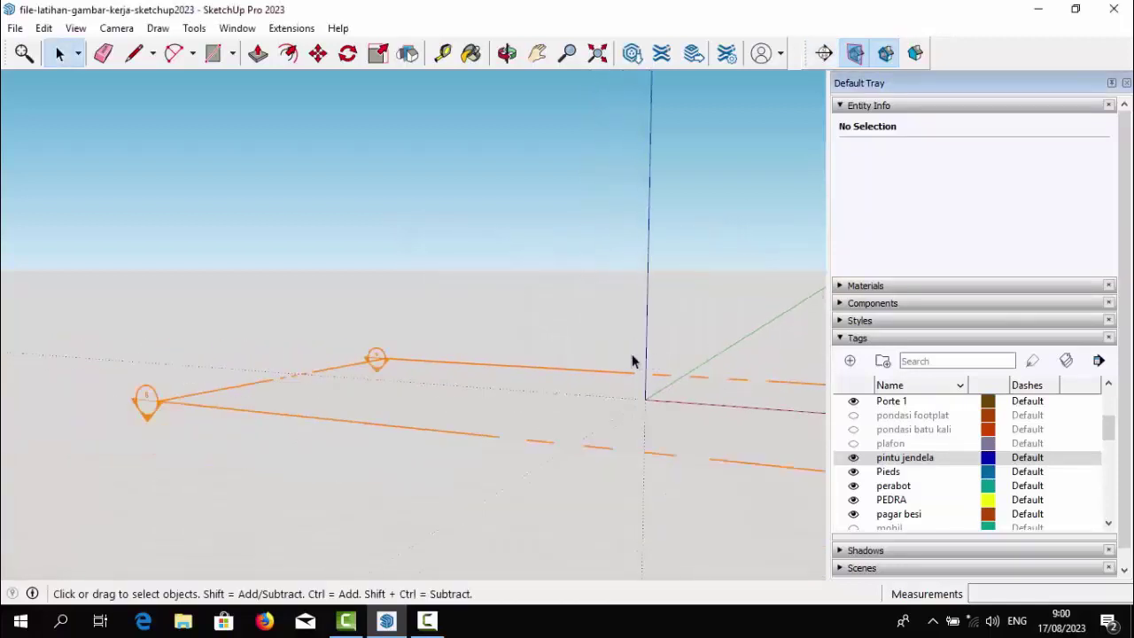
- Move the denah lantai 1 section plane to ground-floor height
middle_click_drag(631, 360, 622, 365)
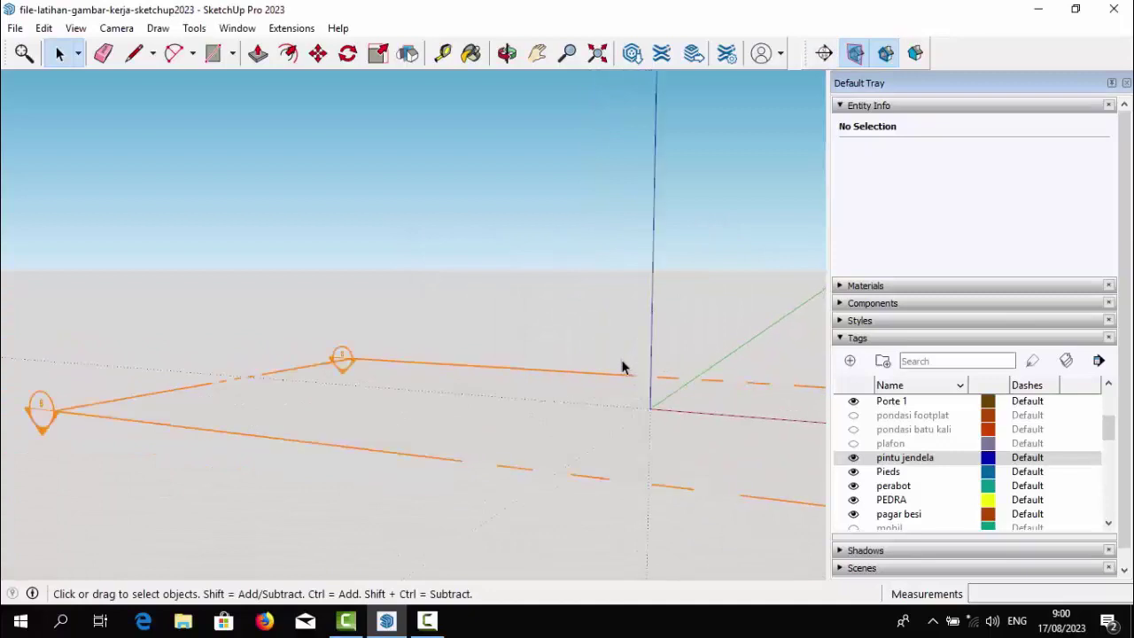
left_click(317, 53)
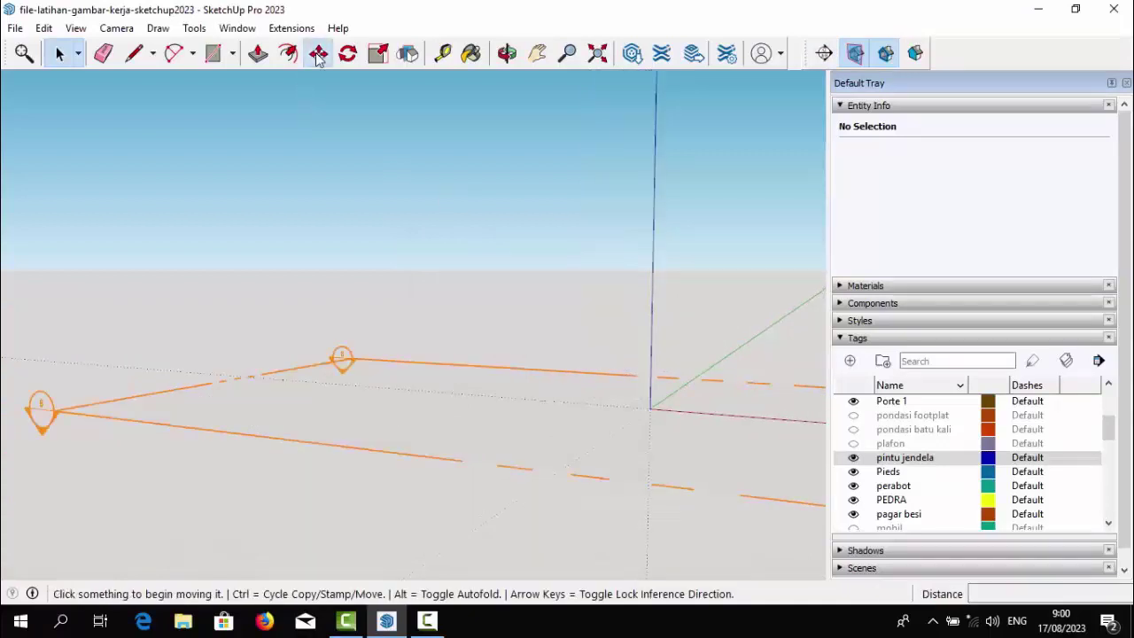
left_click(315, 438)
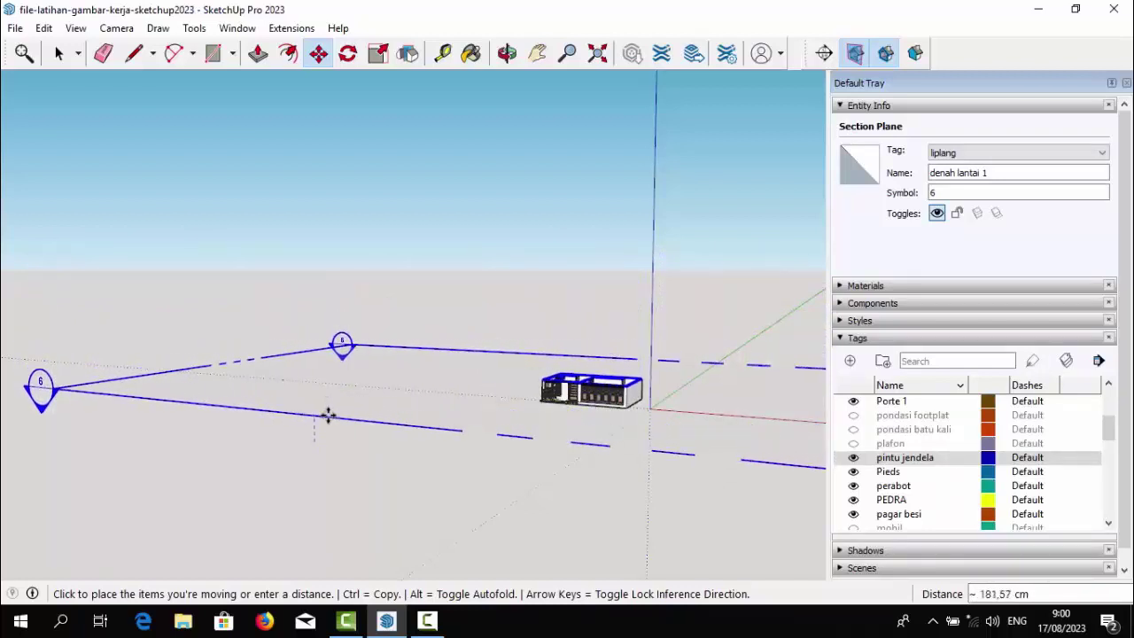
left_click(327, 417)
- Orbit and zoom to inspect the exposed ground-floor plan
mouse_move(443, 363)
middle_mouse_down()
mouse_move(591, 400)
mouse_move(583, 364)
middle_mouse_up()
scroll(591, 400, "up", 3)
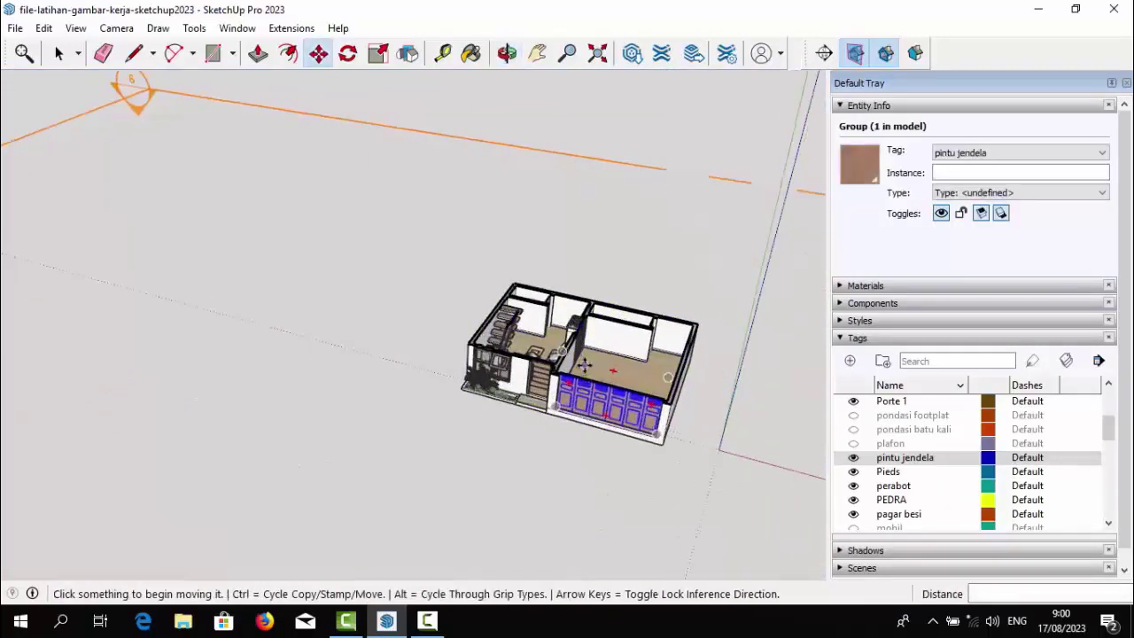
scroll(584, 364, "up", 3)
scroll(584, 364, "down", 2)
scroll(584, 364, "down", 2)
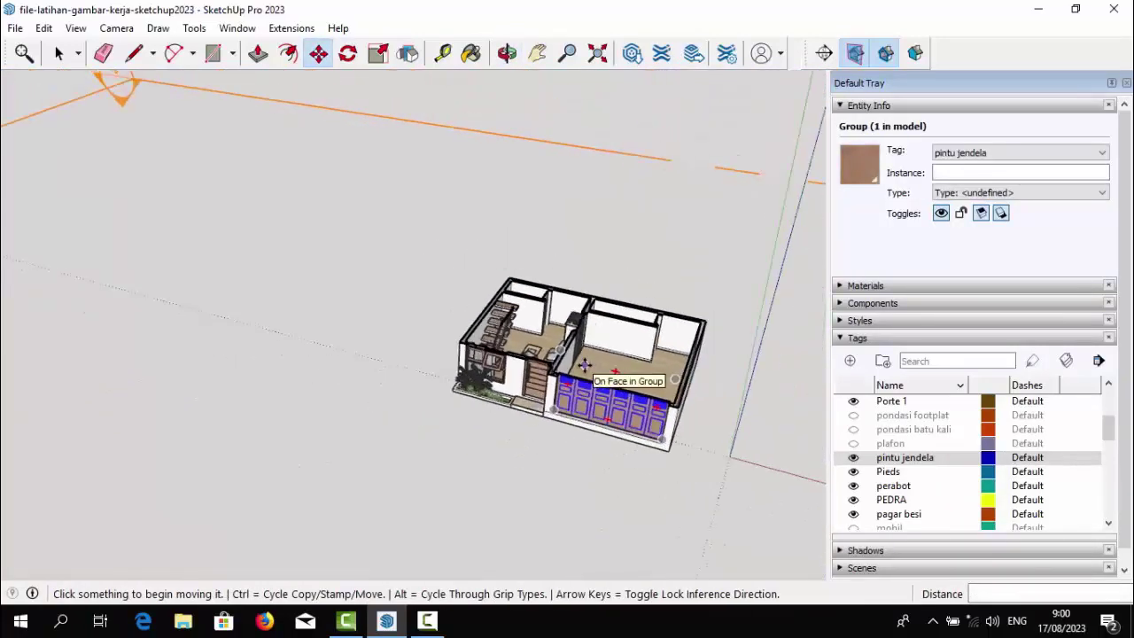
scroll(584, 364, "down", 1)
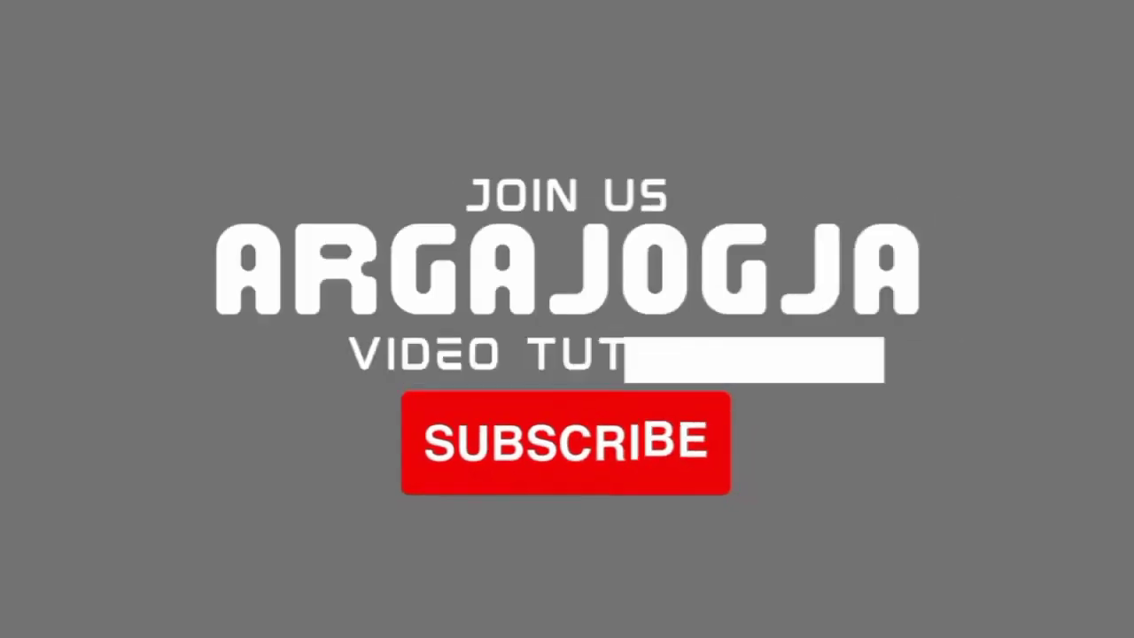